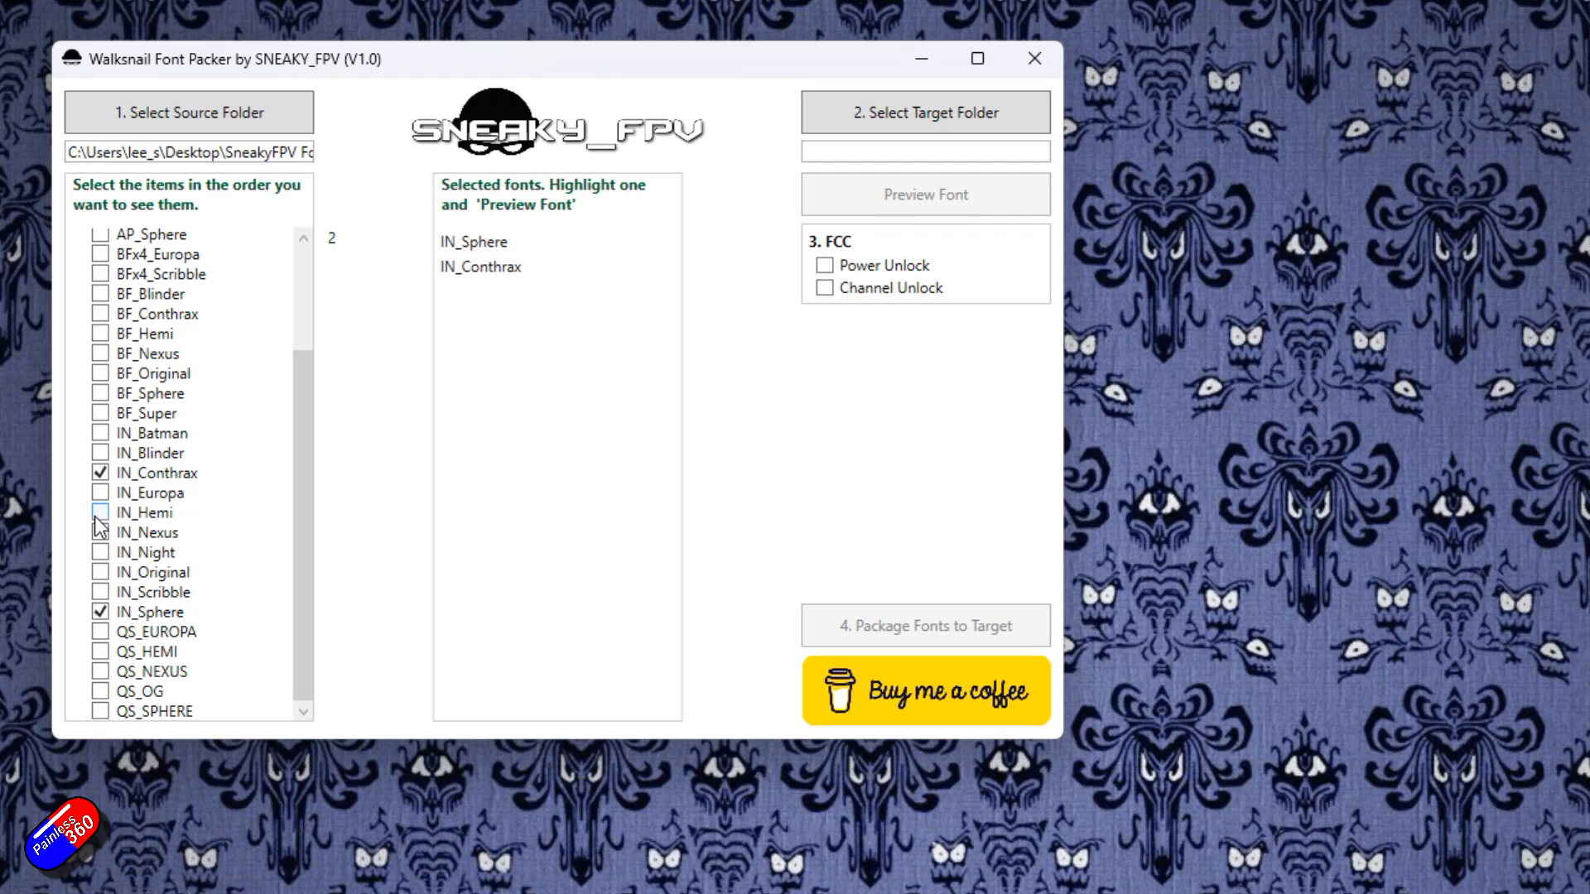
Highlight IN_Hemi among the selected fonts and open its font preview.
{"action": "left_click", "coordinate": [476, 292]}
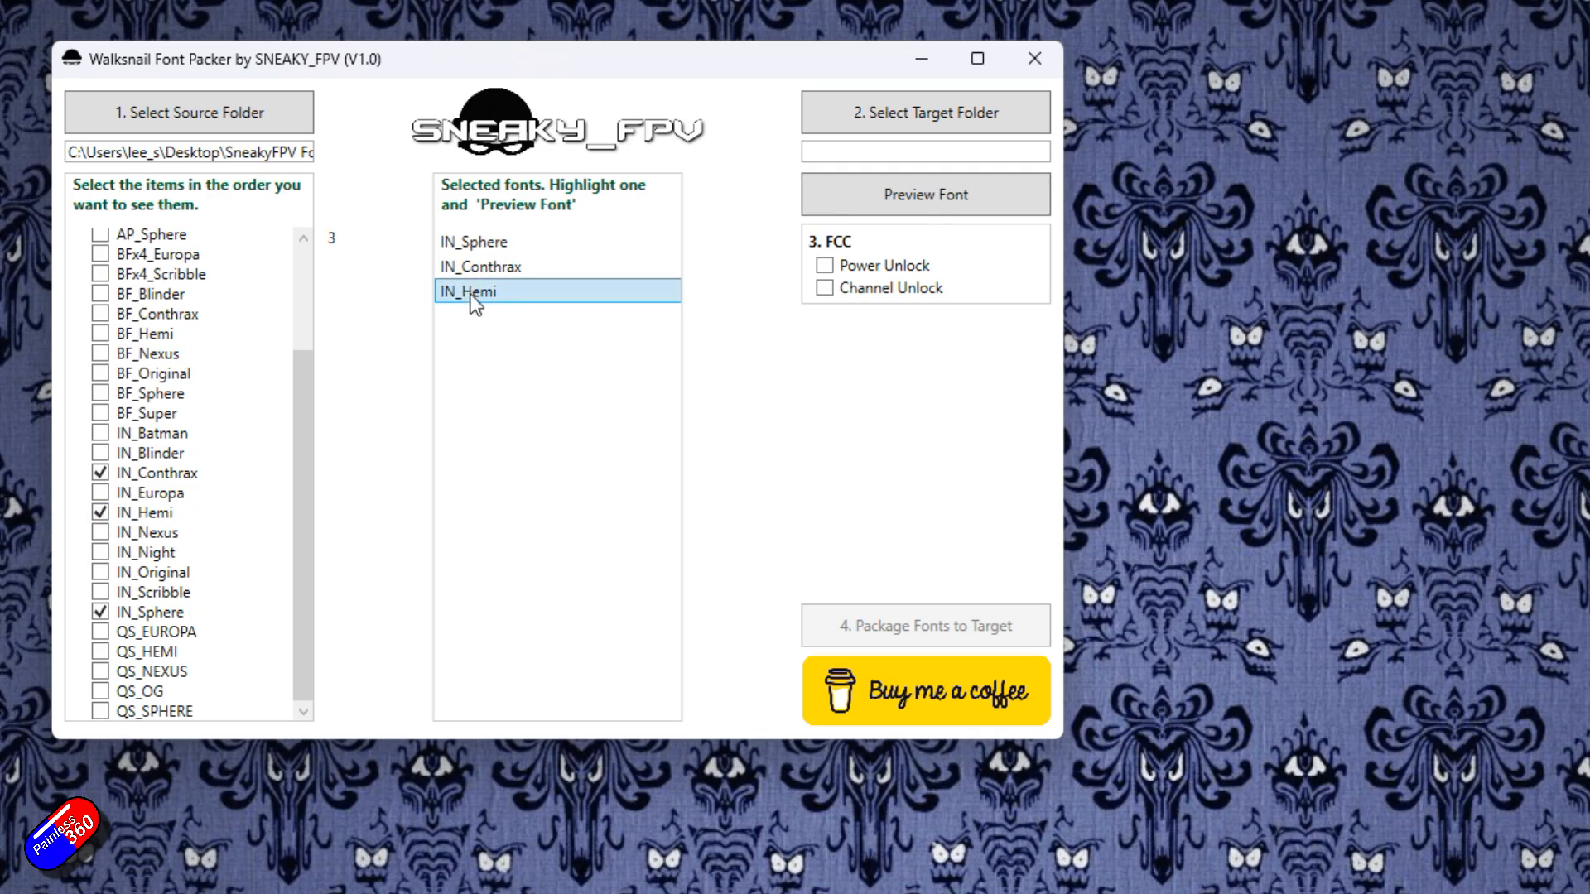
{"action": "left_click", "coordinate": [954, 192]}
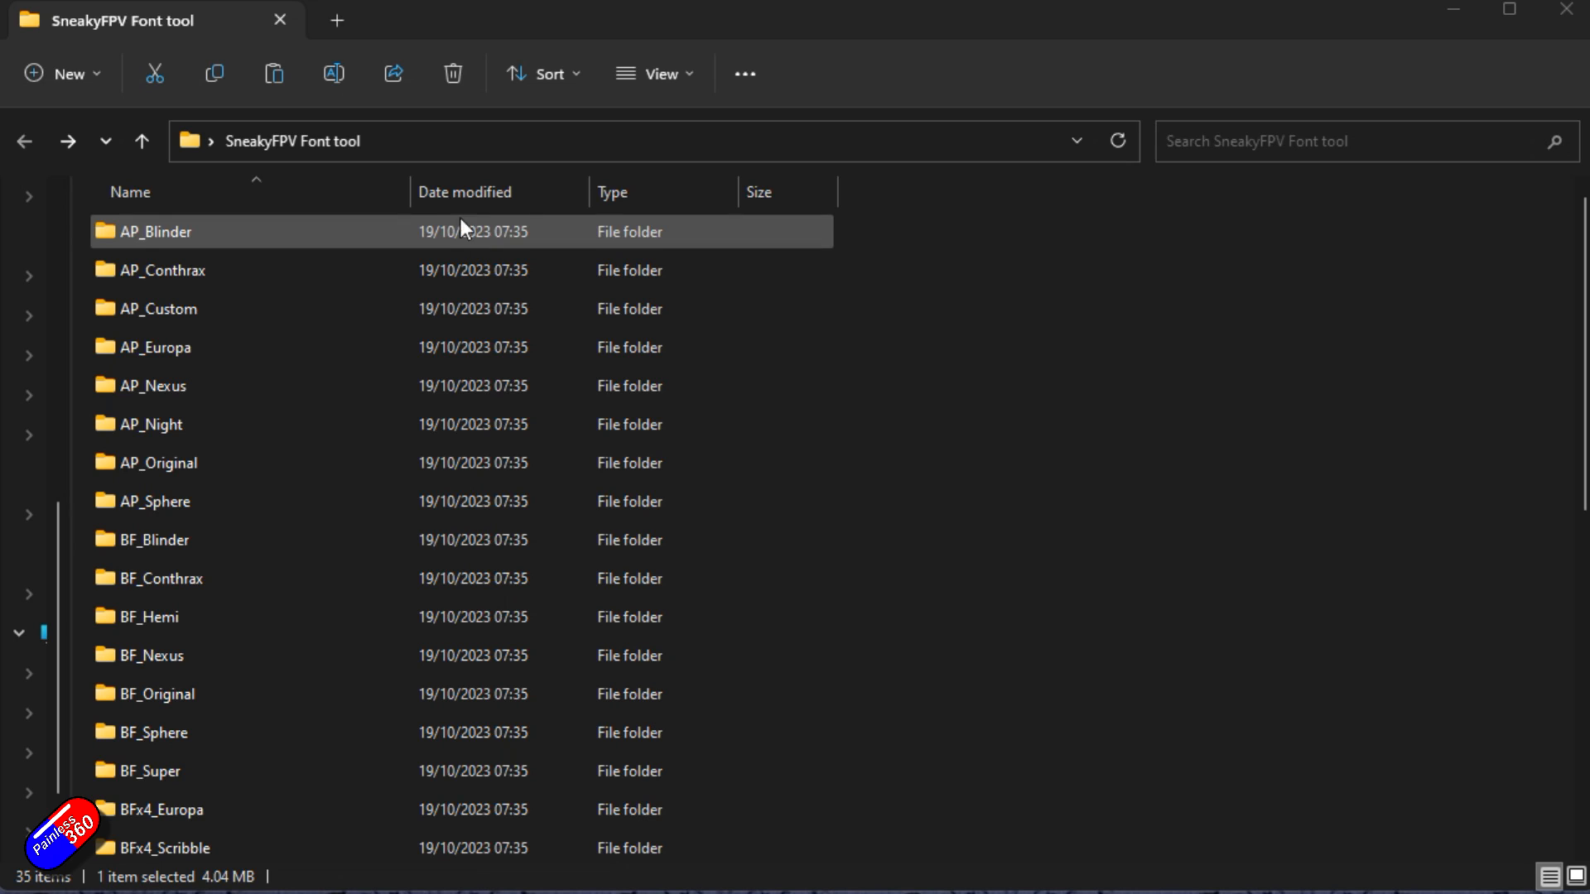
Browse the contents of the SneakyFPV Font tool folder.
{"action": "scroll", "coordinate": [292, 344], "scroll_direction": "down", "scroll_amount": 2}
{"action": "scroll", "coordinate": [292, 344], "scroll_direction": "up", "scroll_amount": 2}
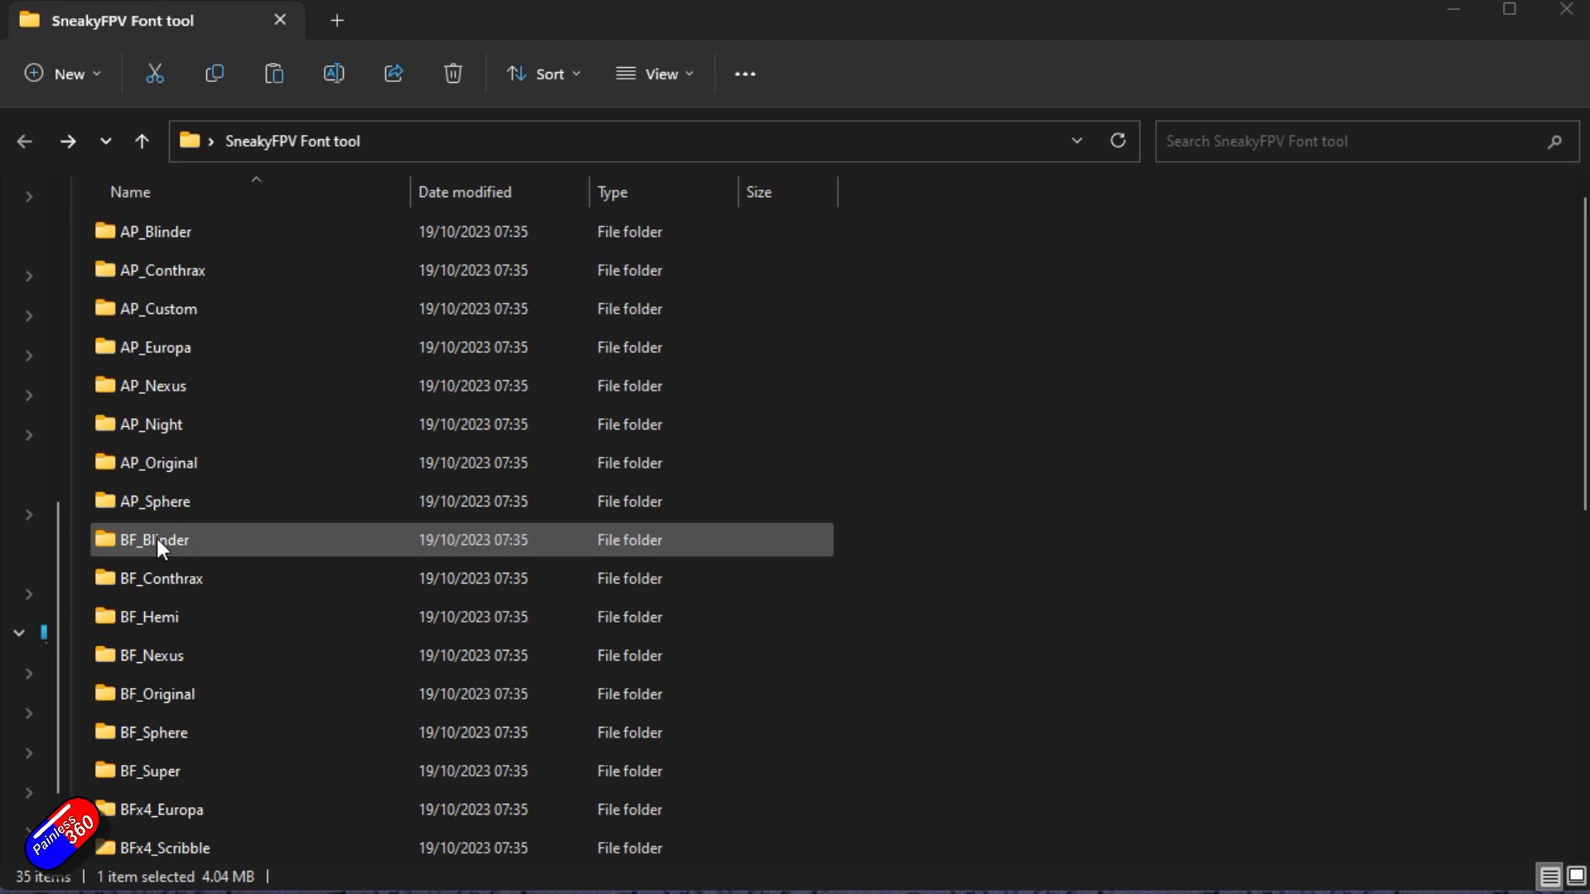
{"action": "scroll", "coordinate": [157, 540], "scroll_direction": "down", "scroll_amount": 3}
{"action": "scroll", "coordinate": [176, 596], "scroll_direction": "down", "scroll_amount": 3}
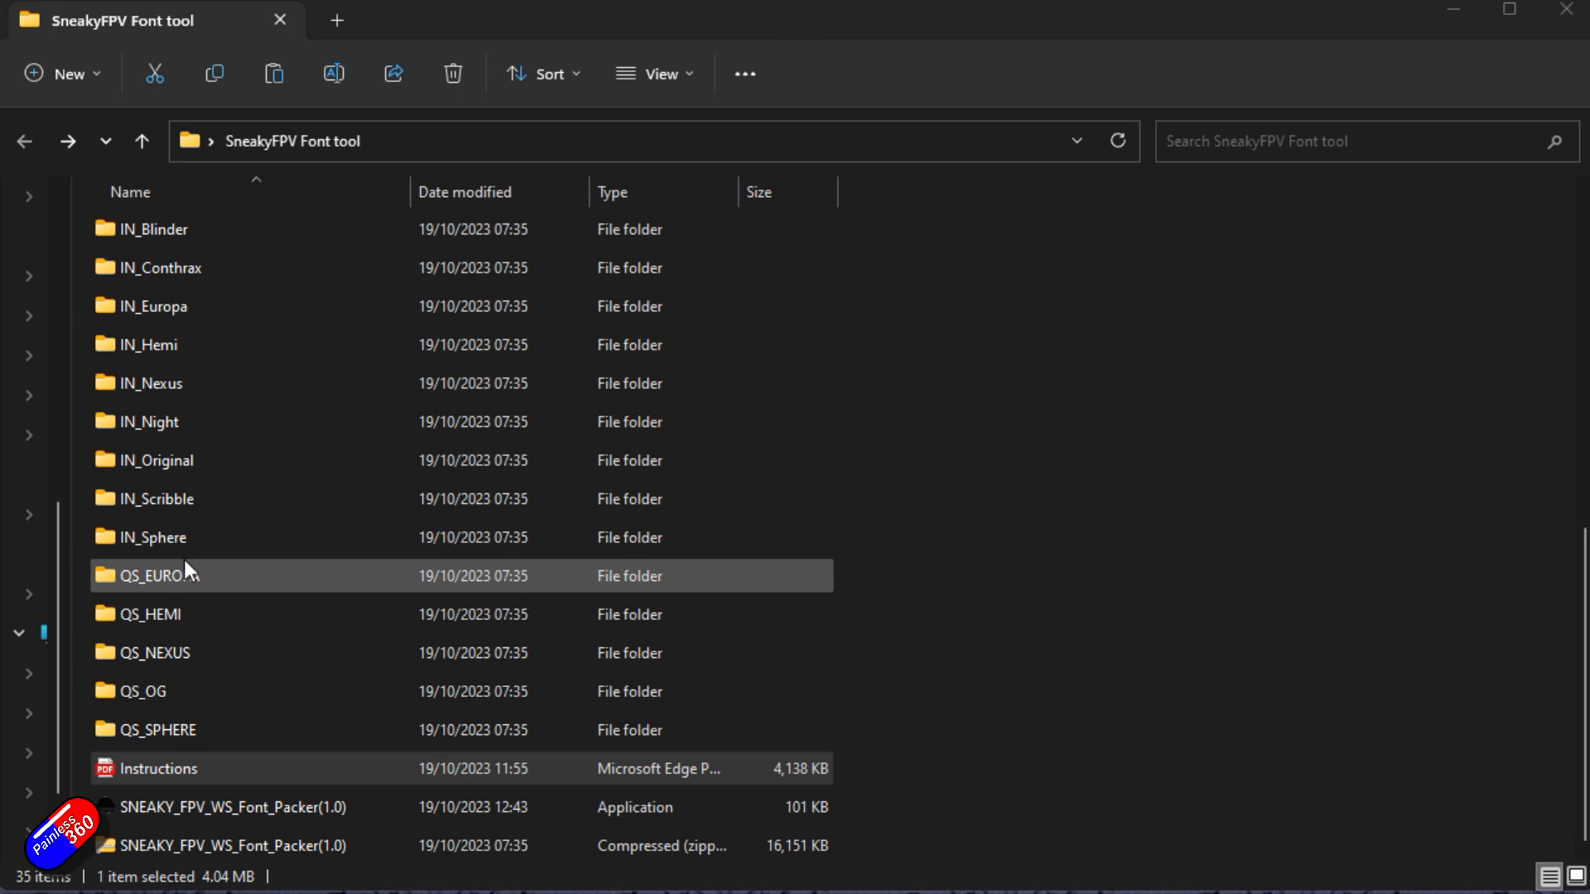
{"action": "scroll", "coordinate": [203, 456], "scroll_direction": "up", "scroll_amount": 6}
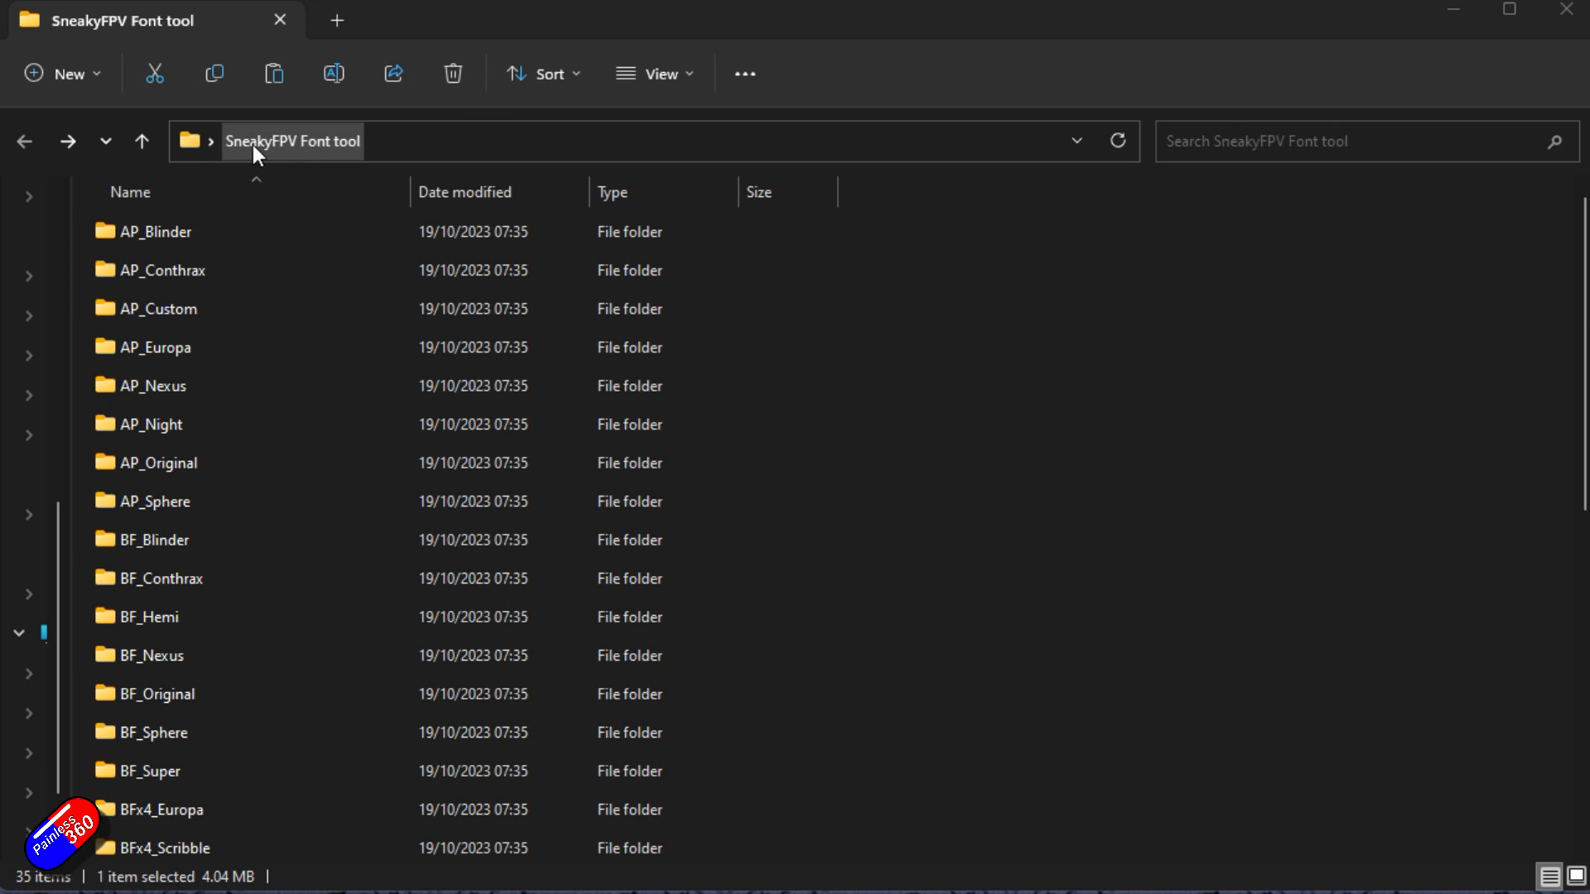
{"action": "scroll", "coordinate": [365, 356], "scroll_direction": "down", "scroll_amount": 6}
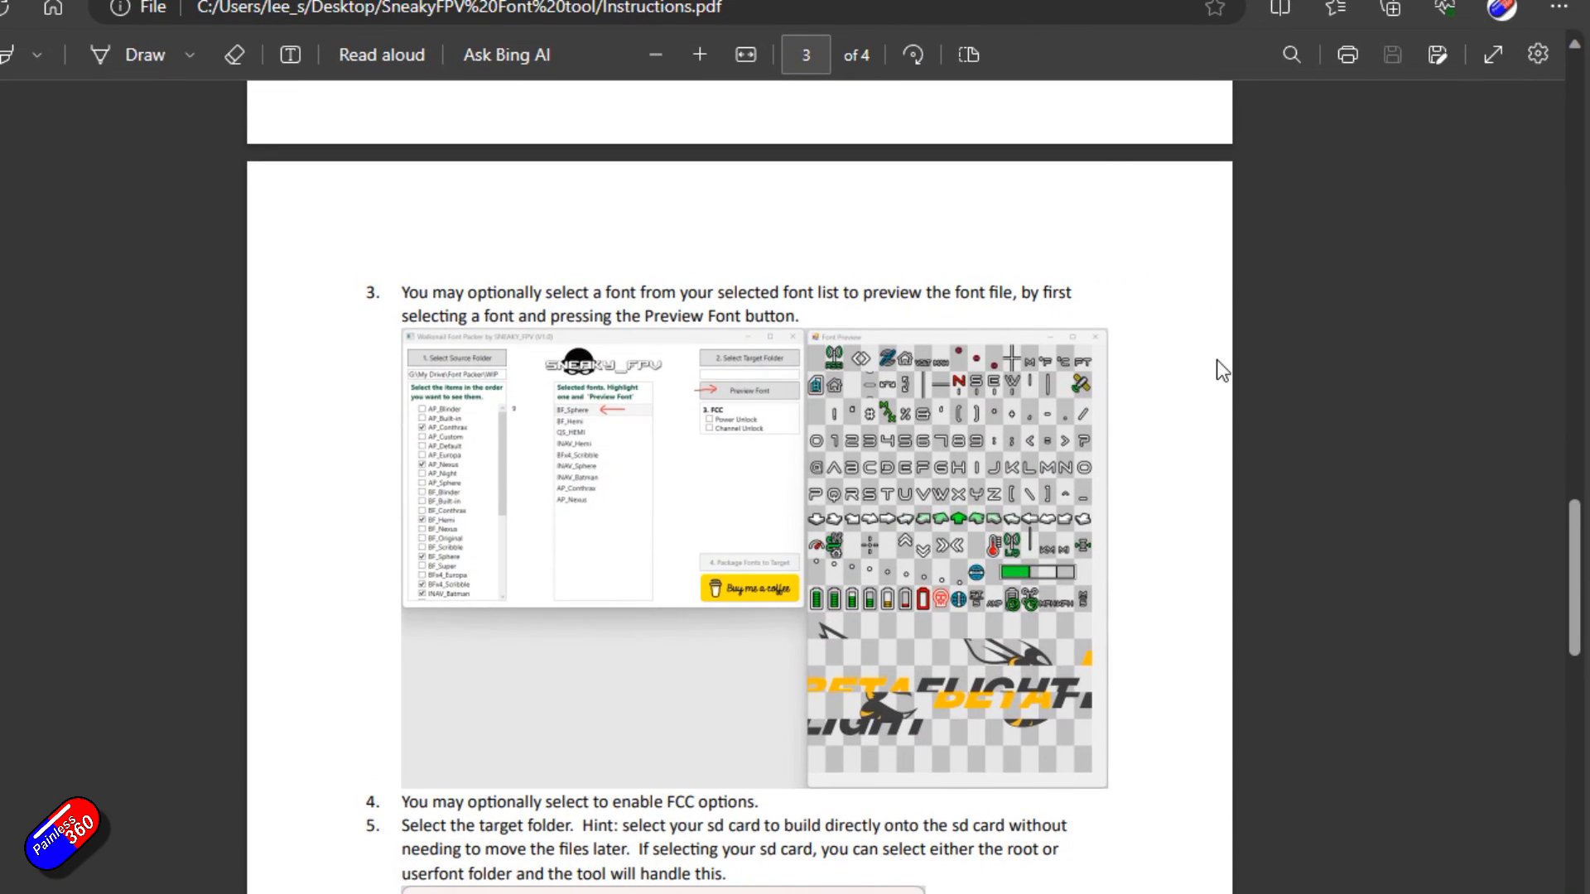
{"action": "scroll", "coordinate": [1214, 361], "scroll_direction": "up", "scroll_amount": 5}
{"action": "scroll", "coordinate": [1217, 370], "scroll_direction": "up", "scroll_amount": 5}
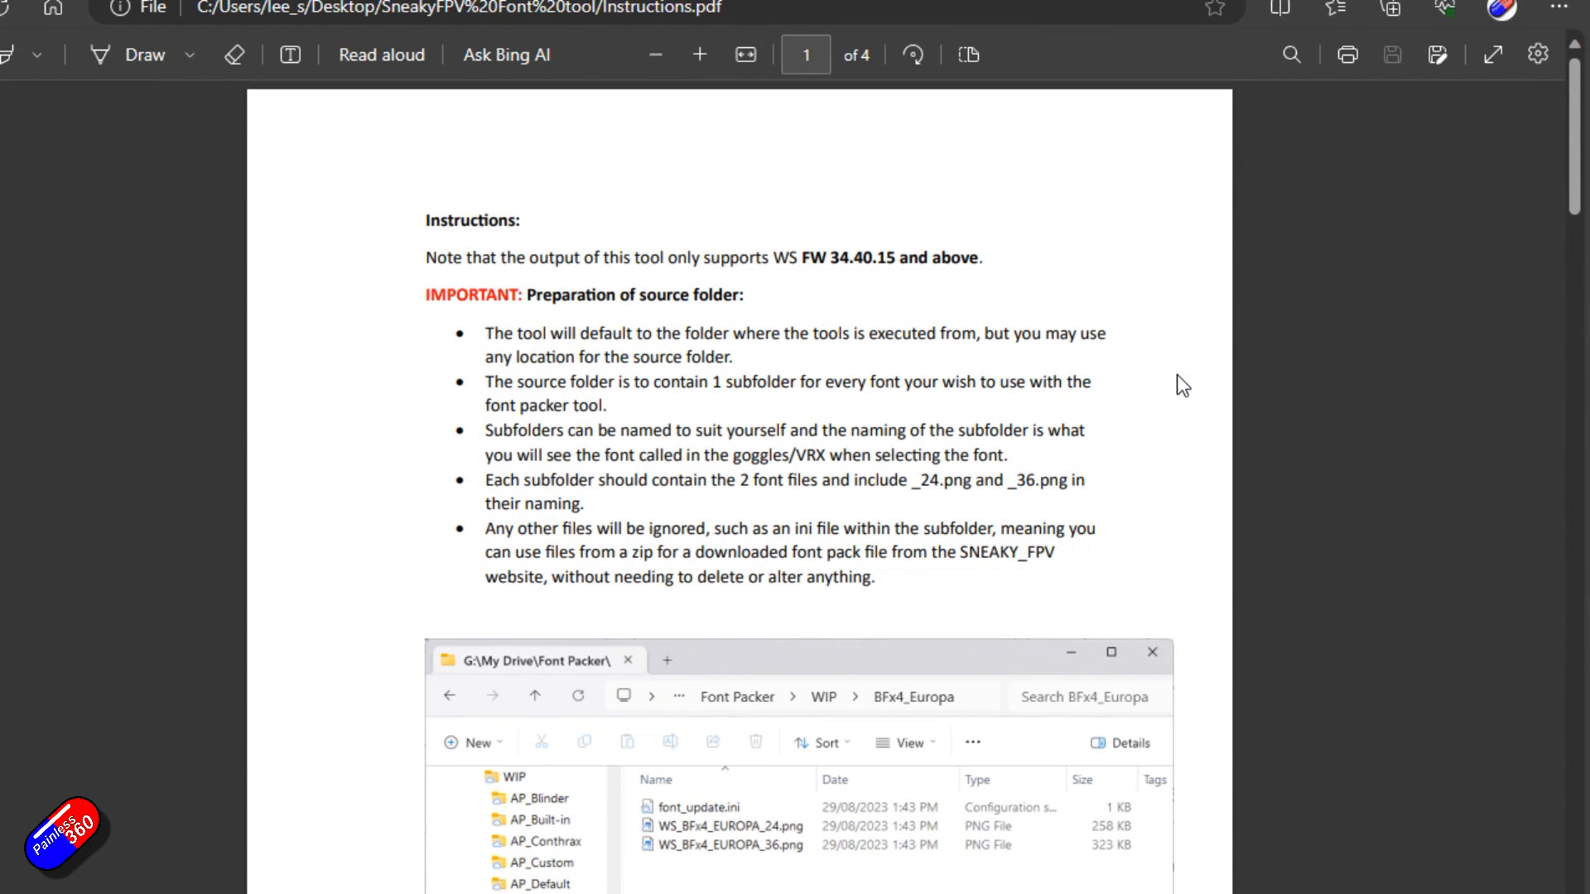
Read through the Instructions PDF for the font packer.
{"action": "scroll", "coordinate": [1177, 375], "scroll_direction": "down", "scroll_amount": 10}
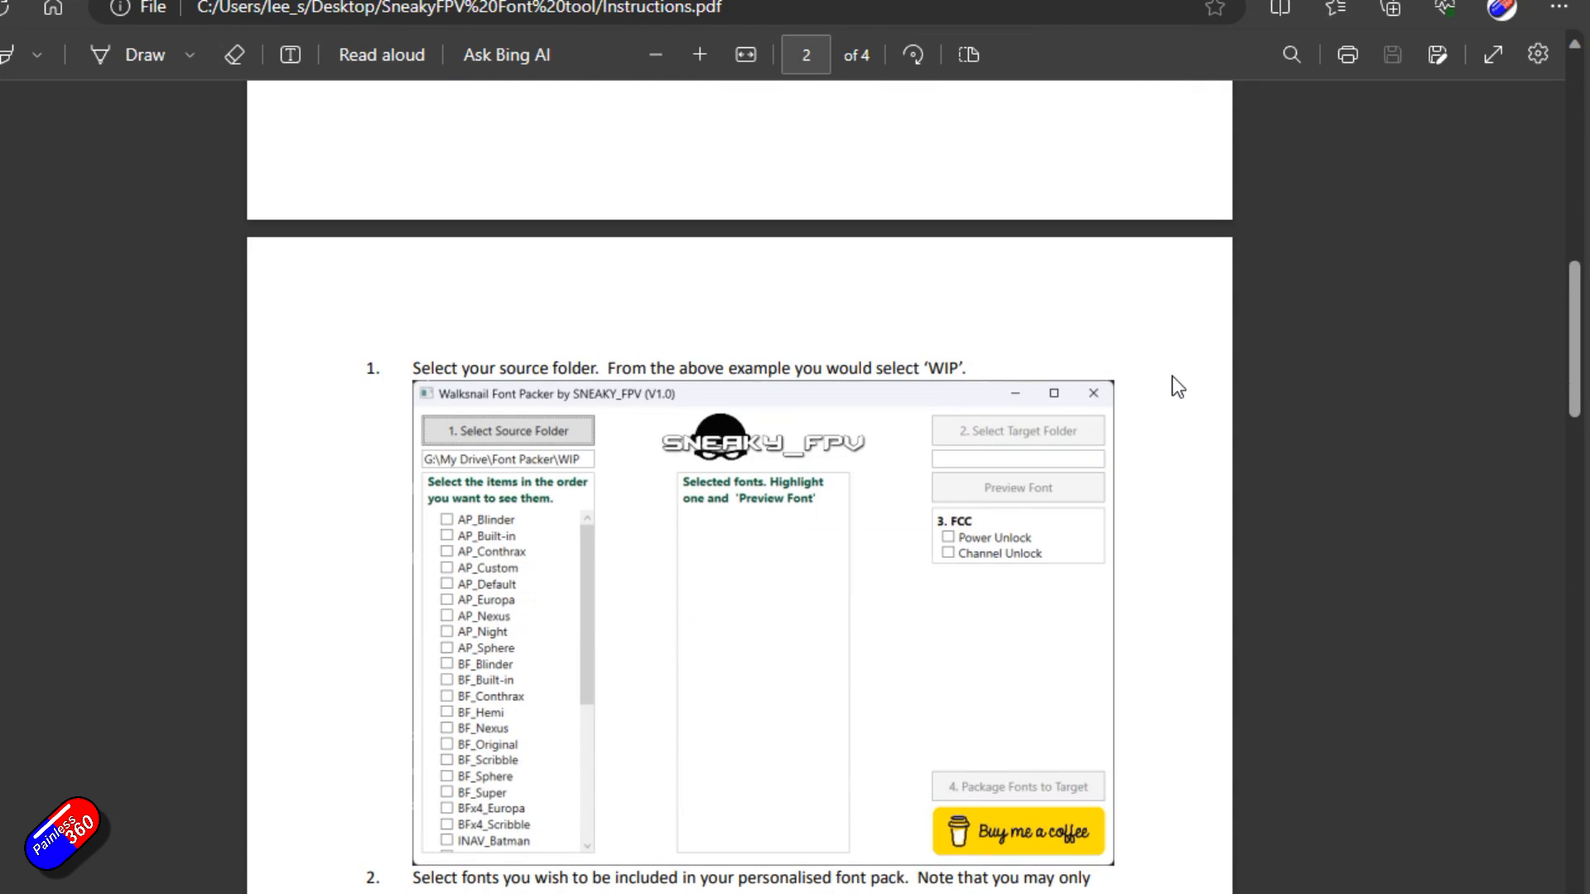
{"action": "scroll", "coordinate": [1173, 378], "scroll_direction": "down", "scroll_amount": 8}
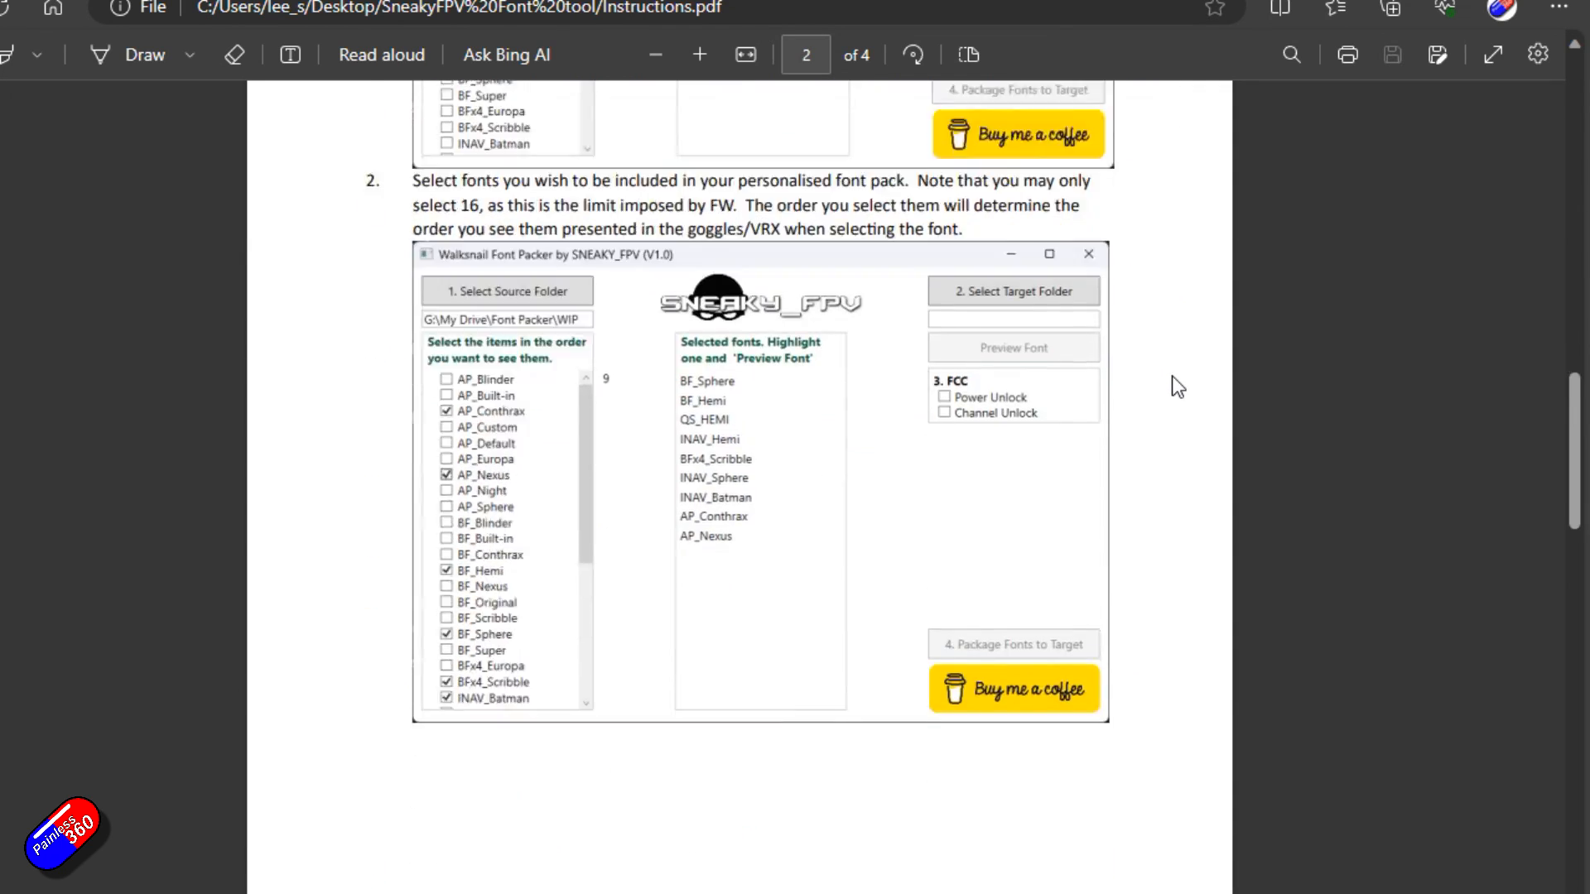
{"action": "scroll", "coordinate": [1171, 376], "scroll_direction": "down", "scroll_amount": 9}
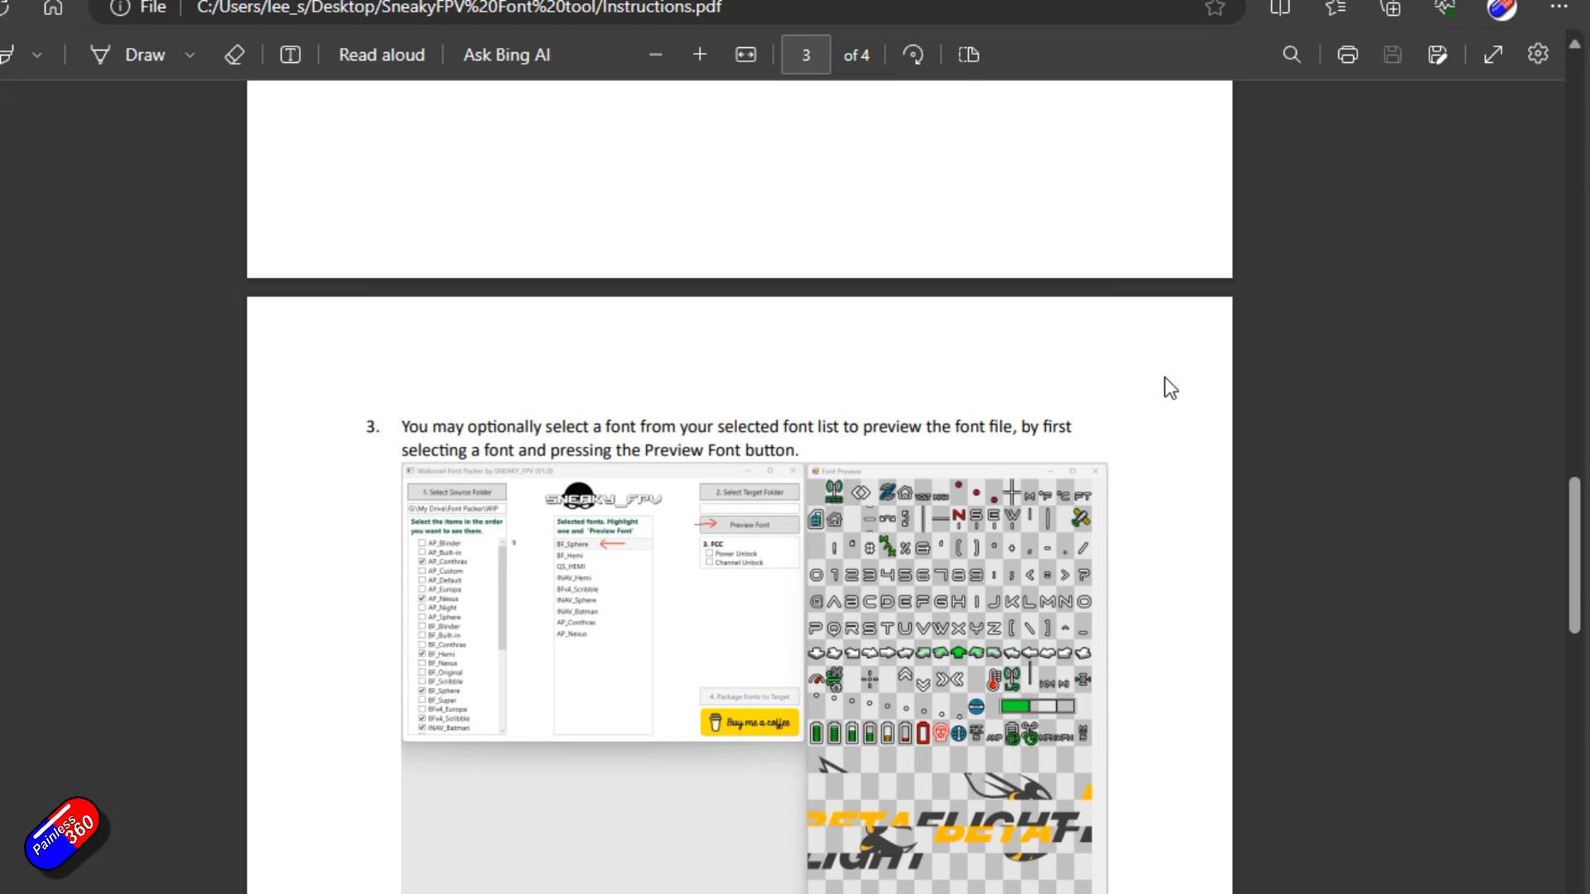
{"action": "scroll", "coordinate": [1165, 378], "scroll_direction": "down", "scroll_amount": 8}
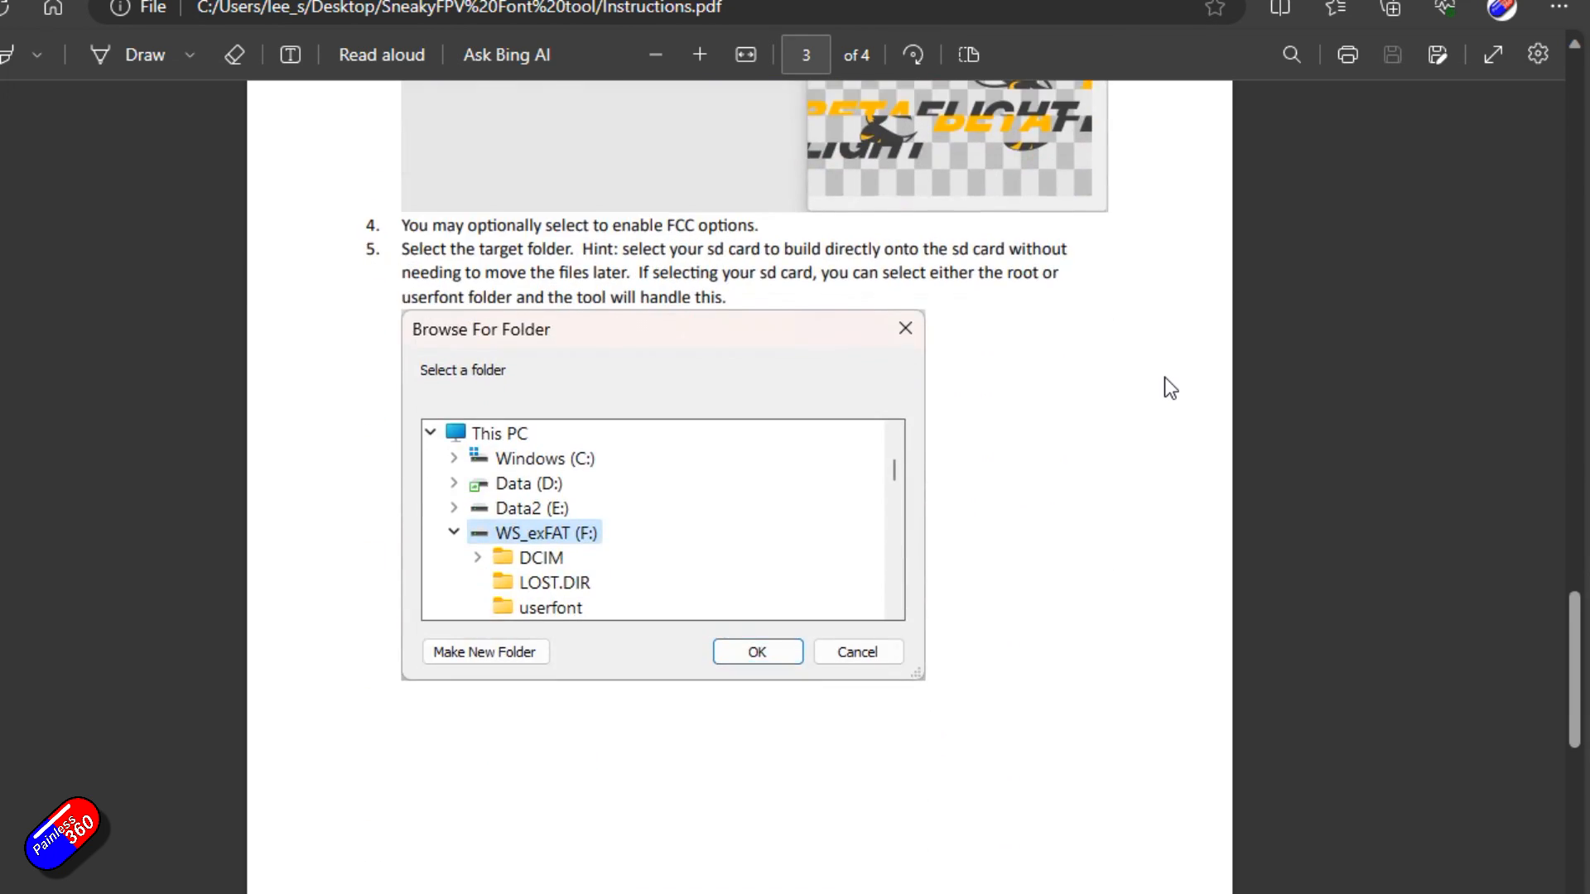
{"action": "scroll", "coordinate": [1165, 389], "scroll_direction": "up", "scroll_amount": 20}
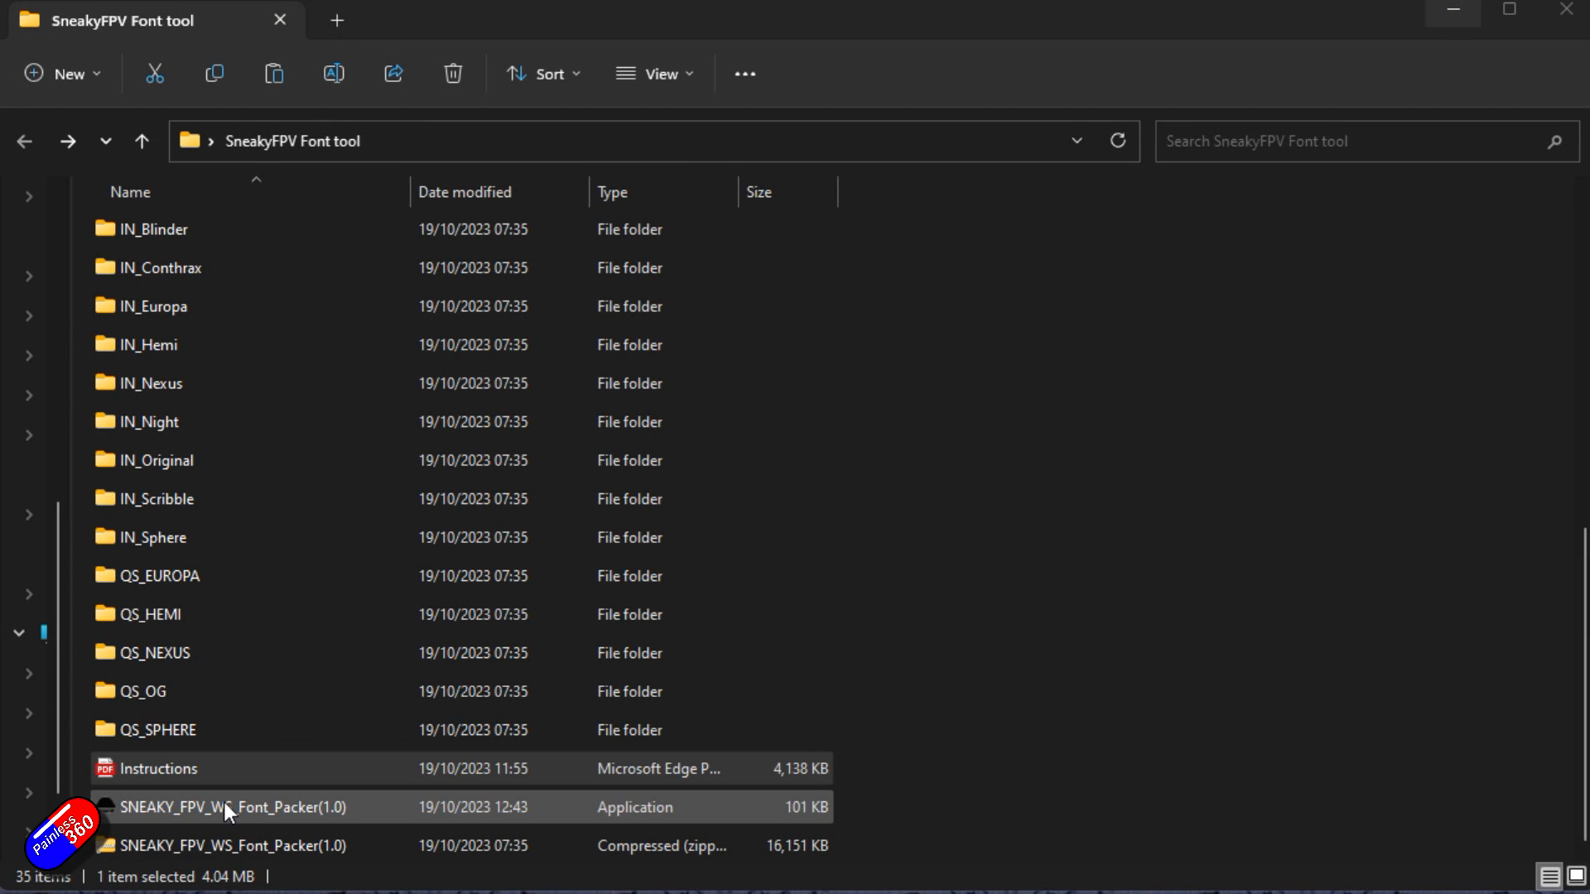
Launch the SNEAKY_FPV_WS_Font_Packer(1.0) application and close its welcome message.
{"action": "double_click", "coordinate": [157, 808]}
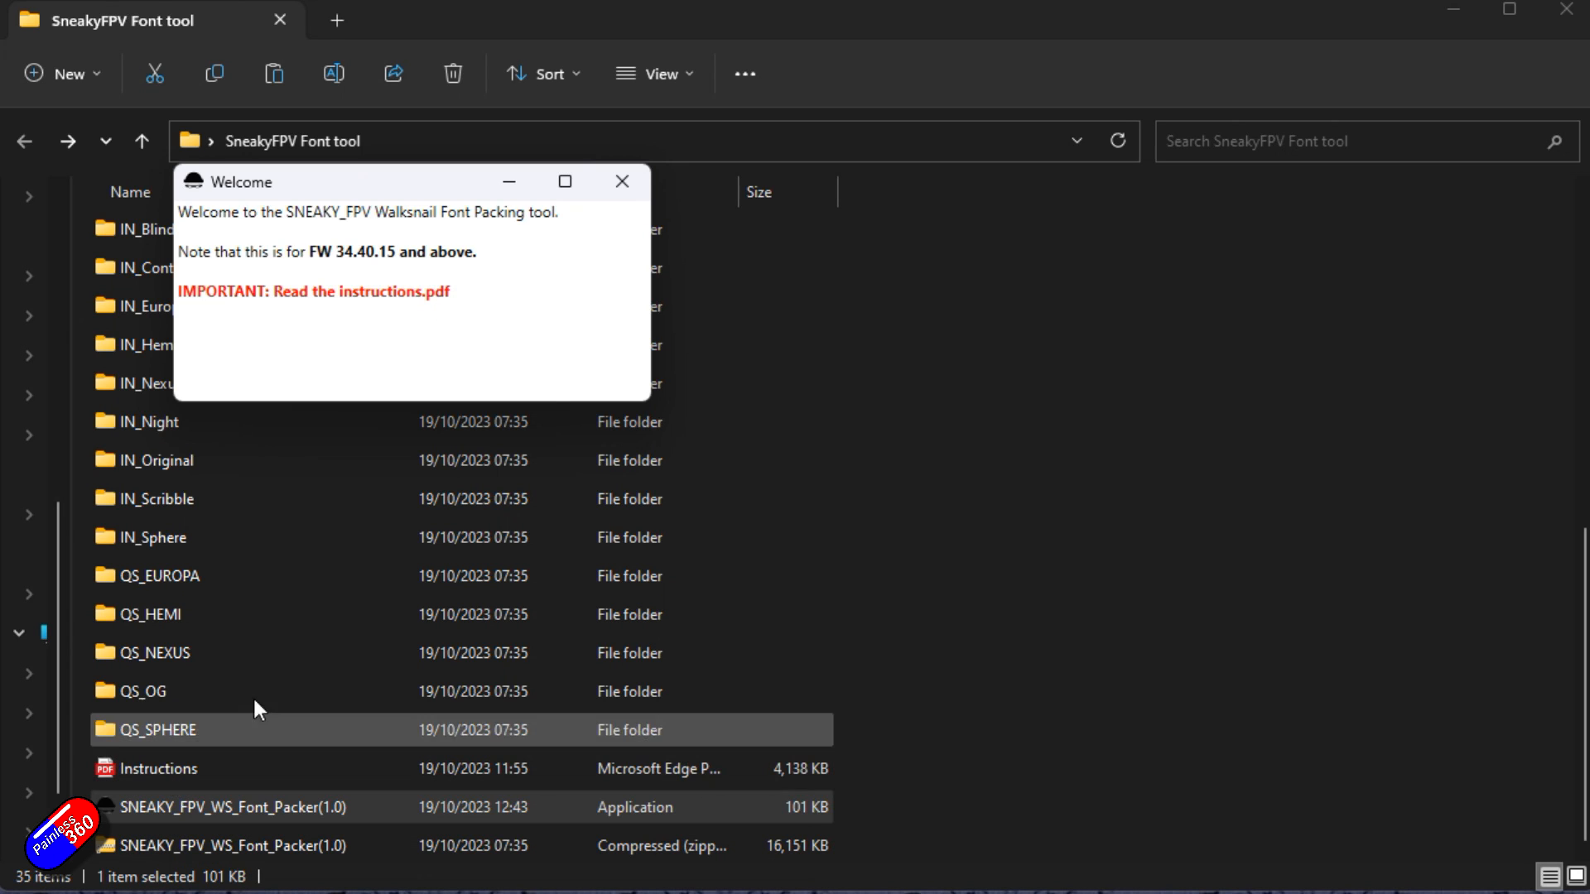
{"action": "left_click", "coordinate": [621, 186]}
Minimize the file explorer and reposition the Walksnail Font Packer window on the desktop.
{"action": "left_click_drag", "start_coordinate": [5, 4], "coordinate": [796, 97]}
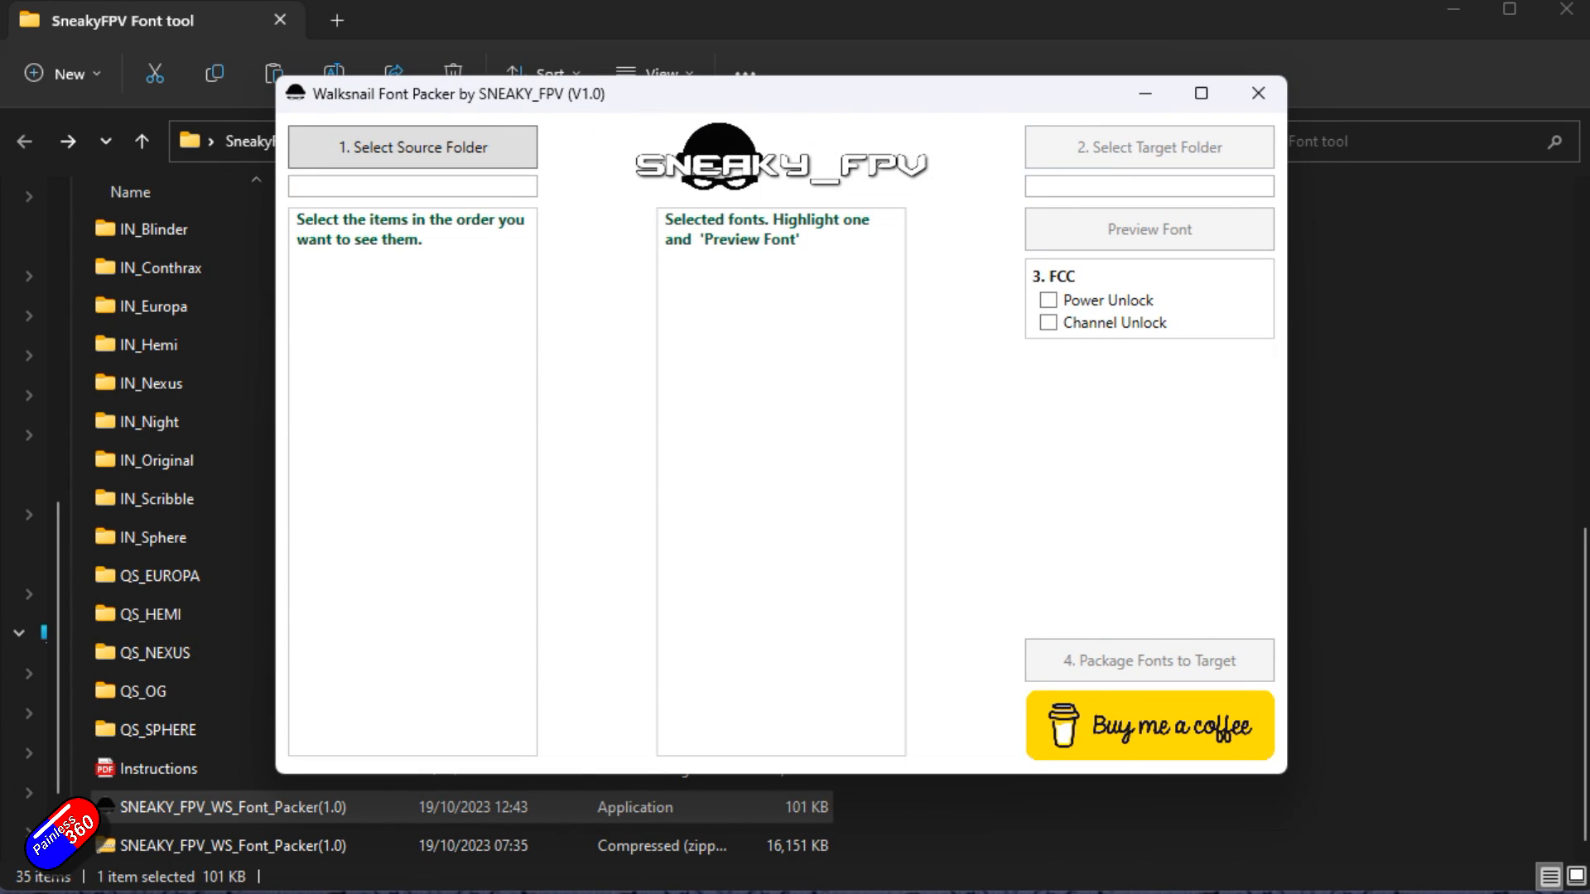
{"action": "left_click", "coordinate": [1566, 10]}
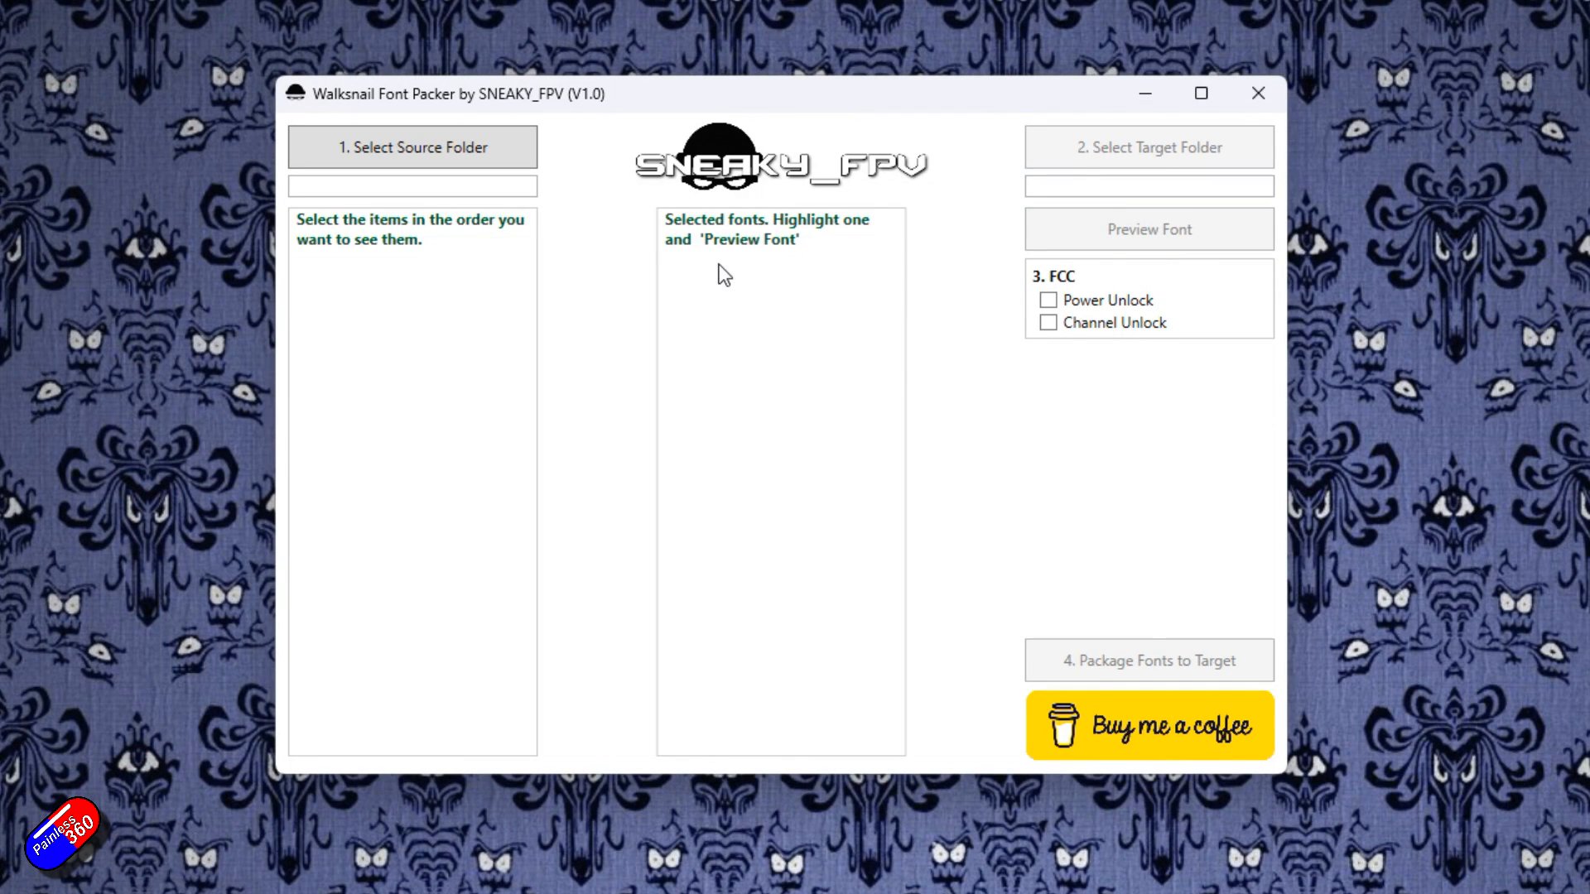
{"action": "left_click_drag", "start_coordinate": [749, 97], "coordinate": [525, 62]}
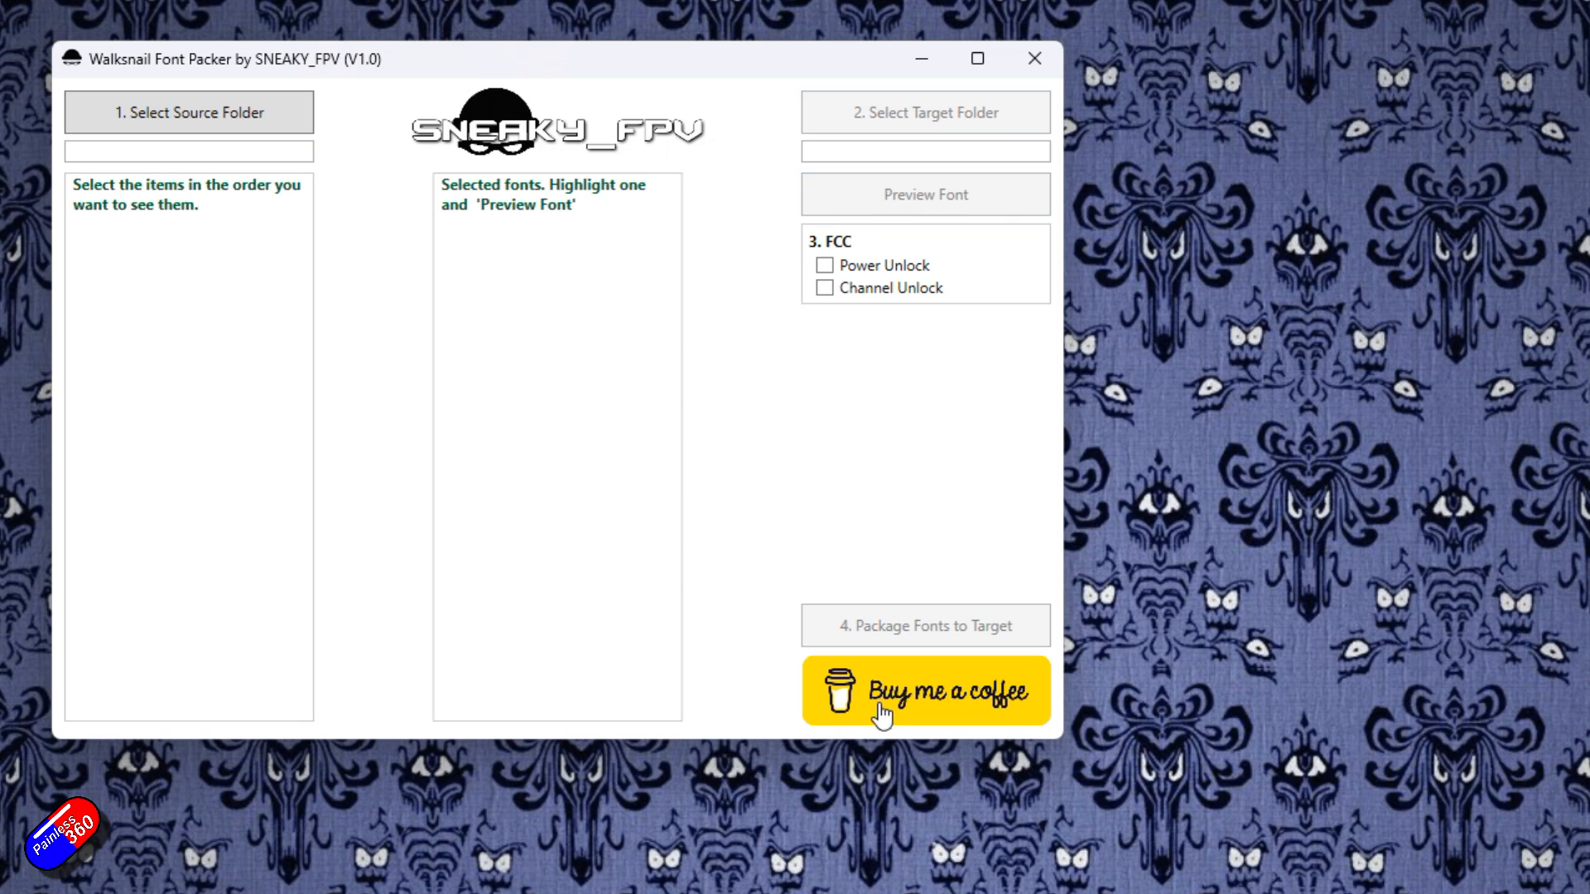
Open the developer's Buy me a coffee page and scroll through it.
{"action": "left_click", "coordinate": [931, 705]}
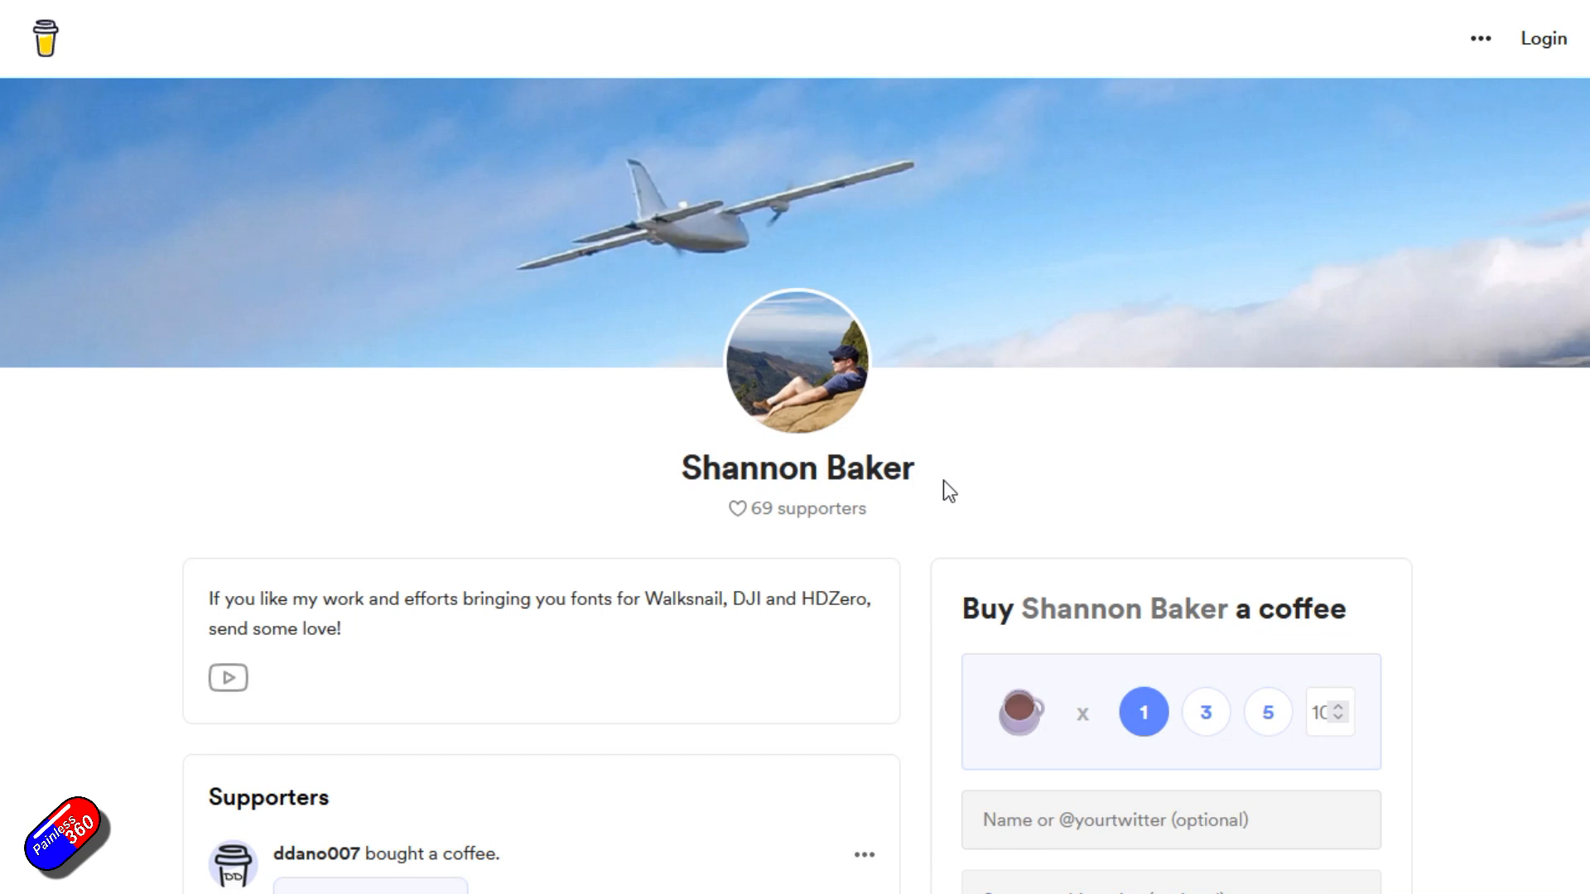
{"action": "scroll", "coordinate": [950, 491], "scroll_direction": "down", "scroll_amount": 3}
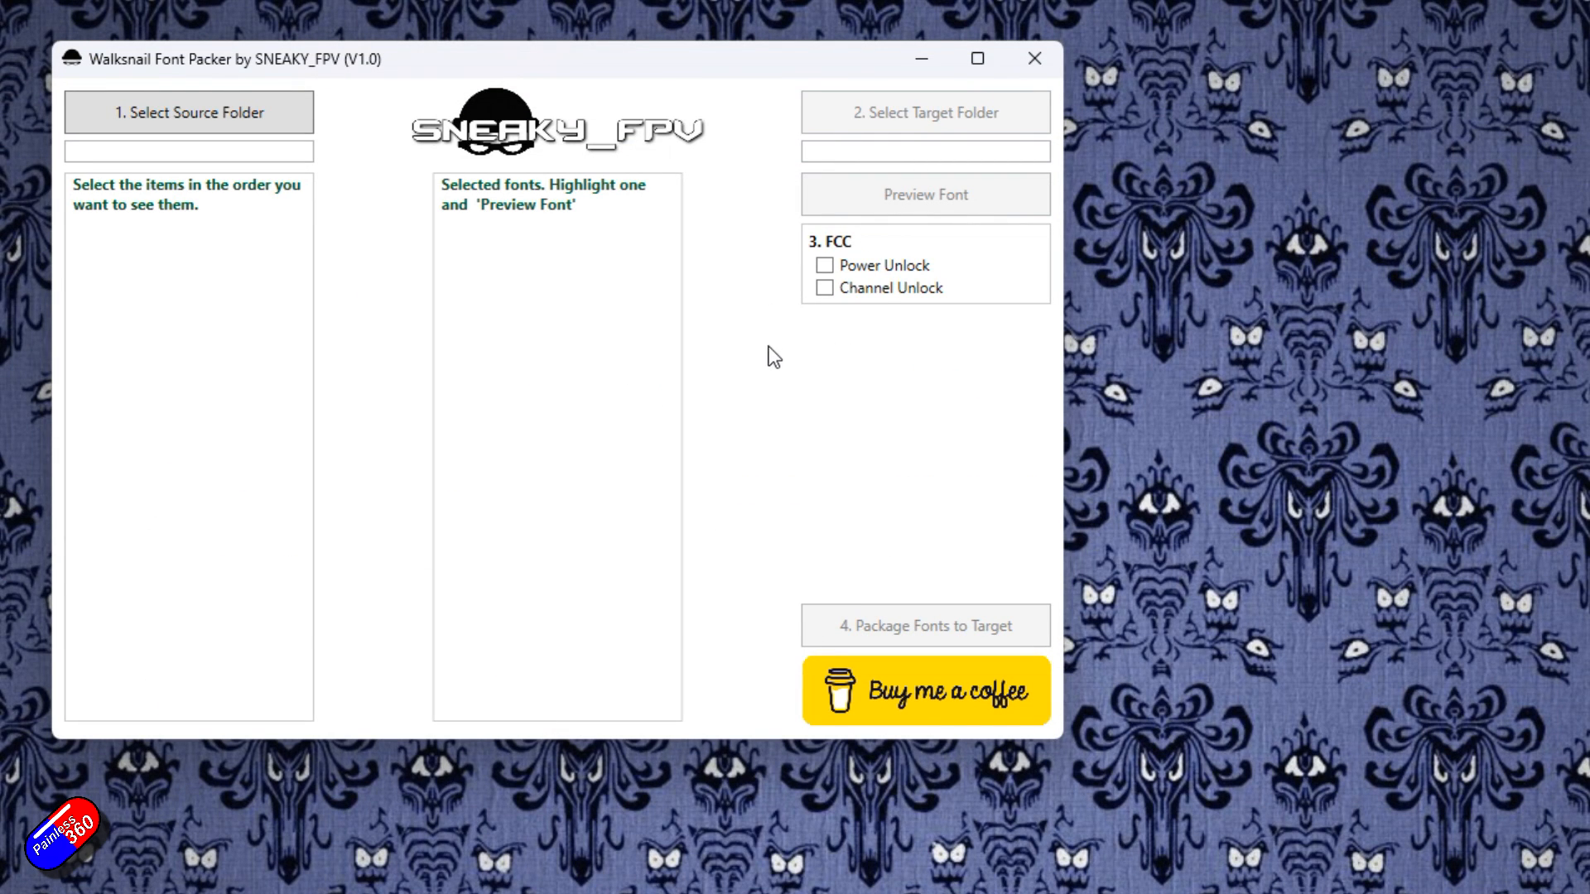
Set the source folder to the SneakyFPV Font tool folder on the Desktop.
{"action": "left_click", "coordinate": [235, 113]}
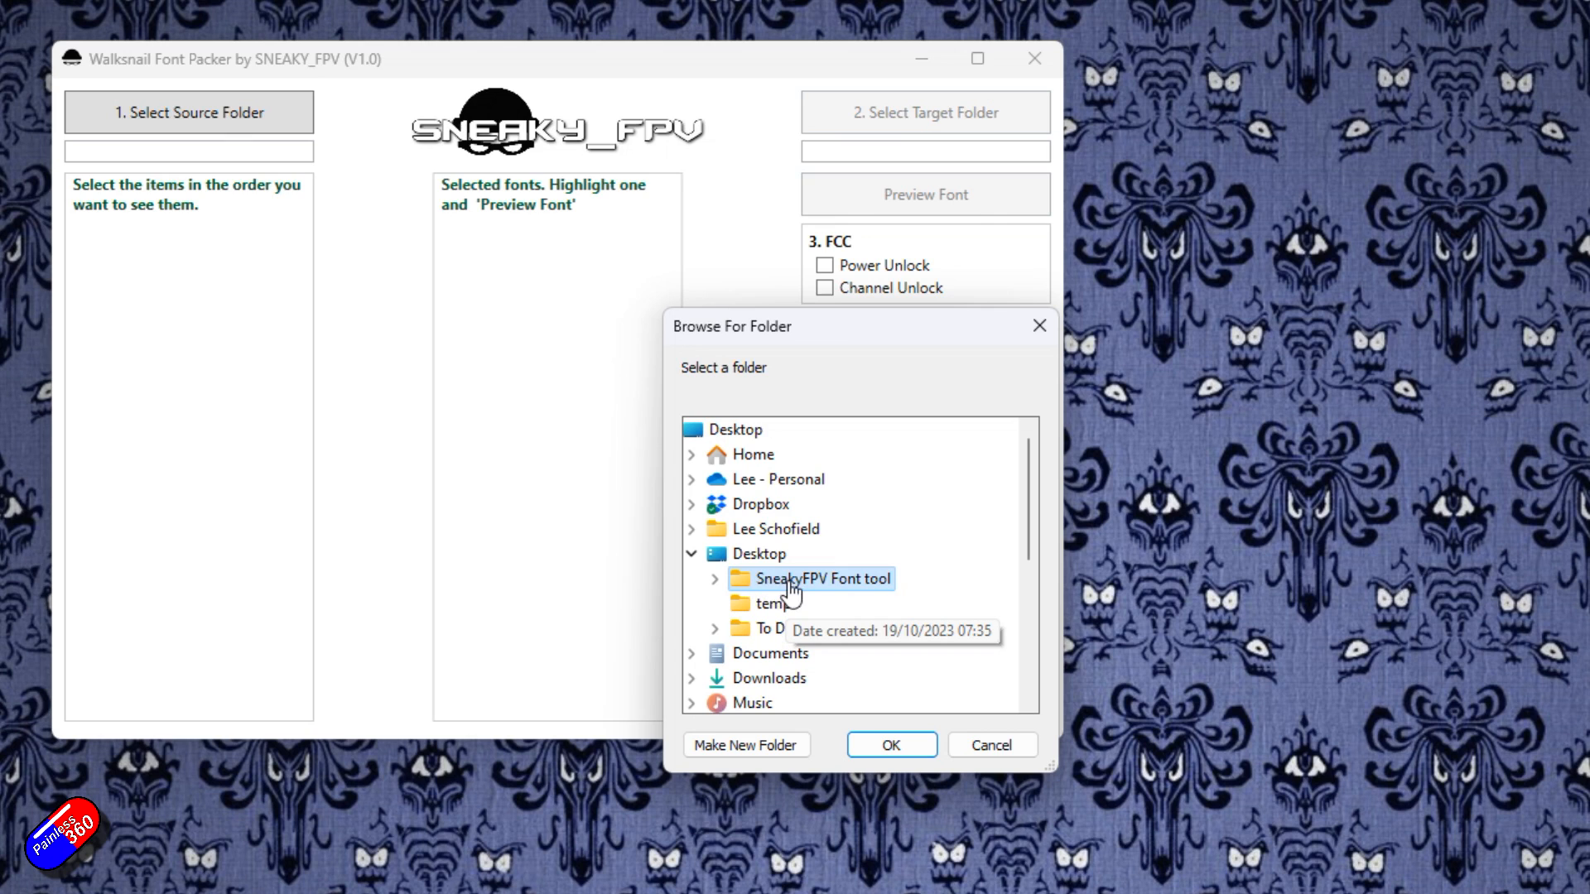
{"action": "left_click", "coordinate": [902, 746]}
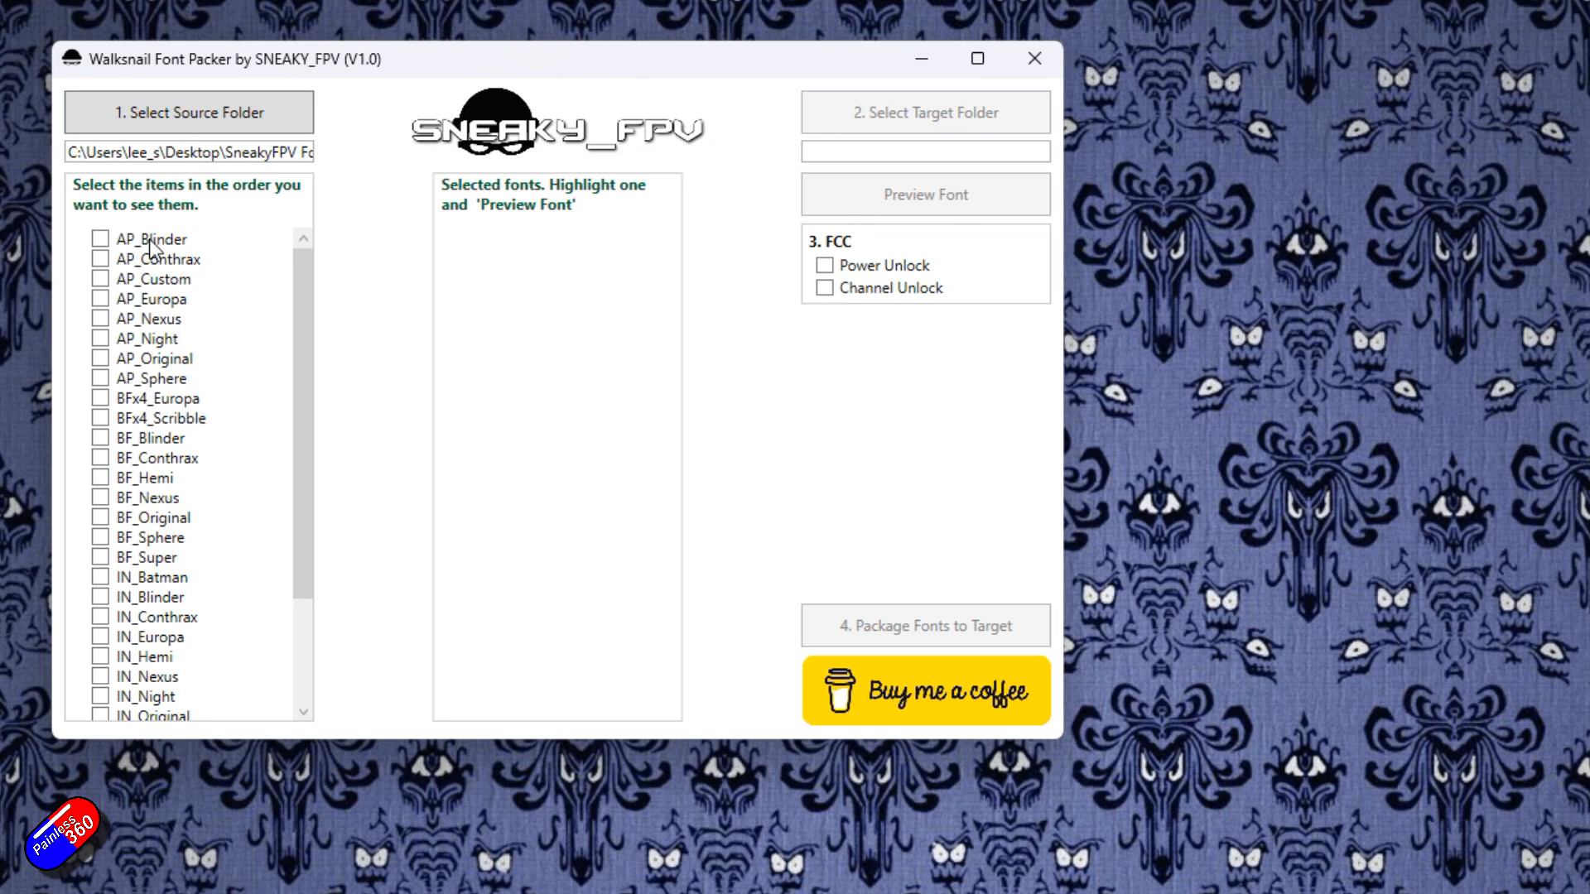
Tick IN_Sphere as the first font in the source font list.
{"action": "scroll", "coordinate": [136, 285], "scroll_direction": "down", "scroll_amount": 3}
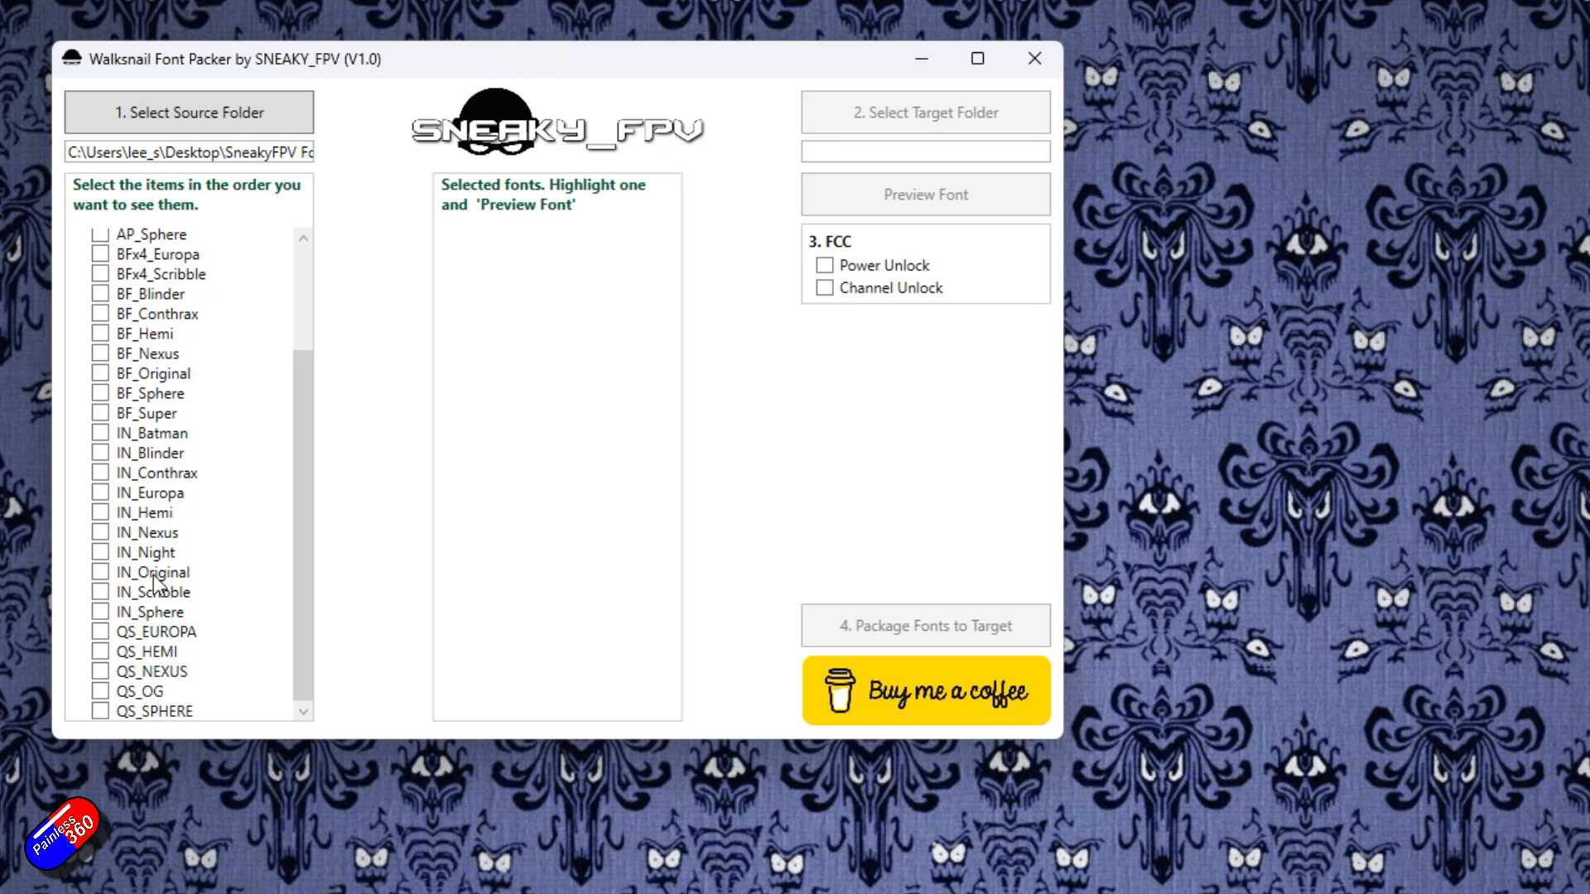
{"action": "scroll", "coordinate": [125, 481], "scroll_direction": "up", "scroll_amount": 3}
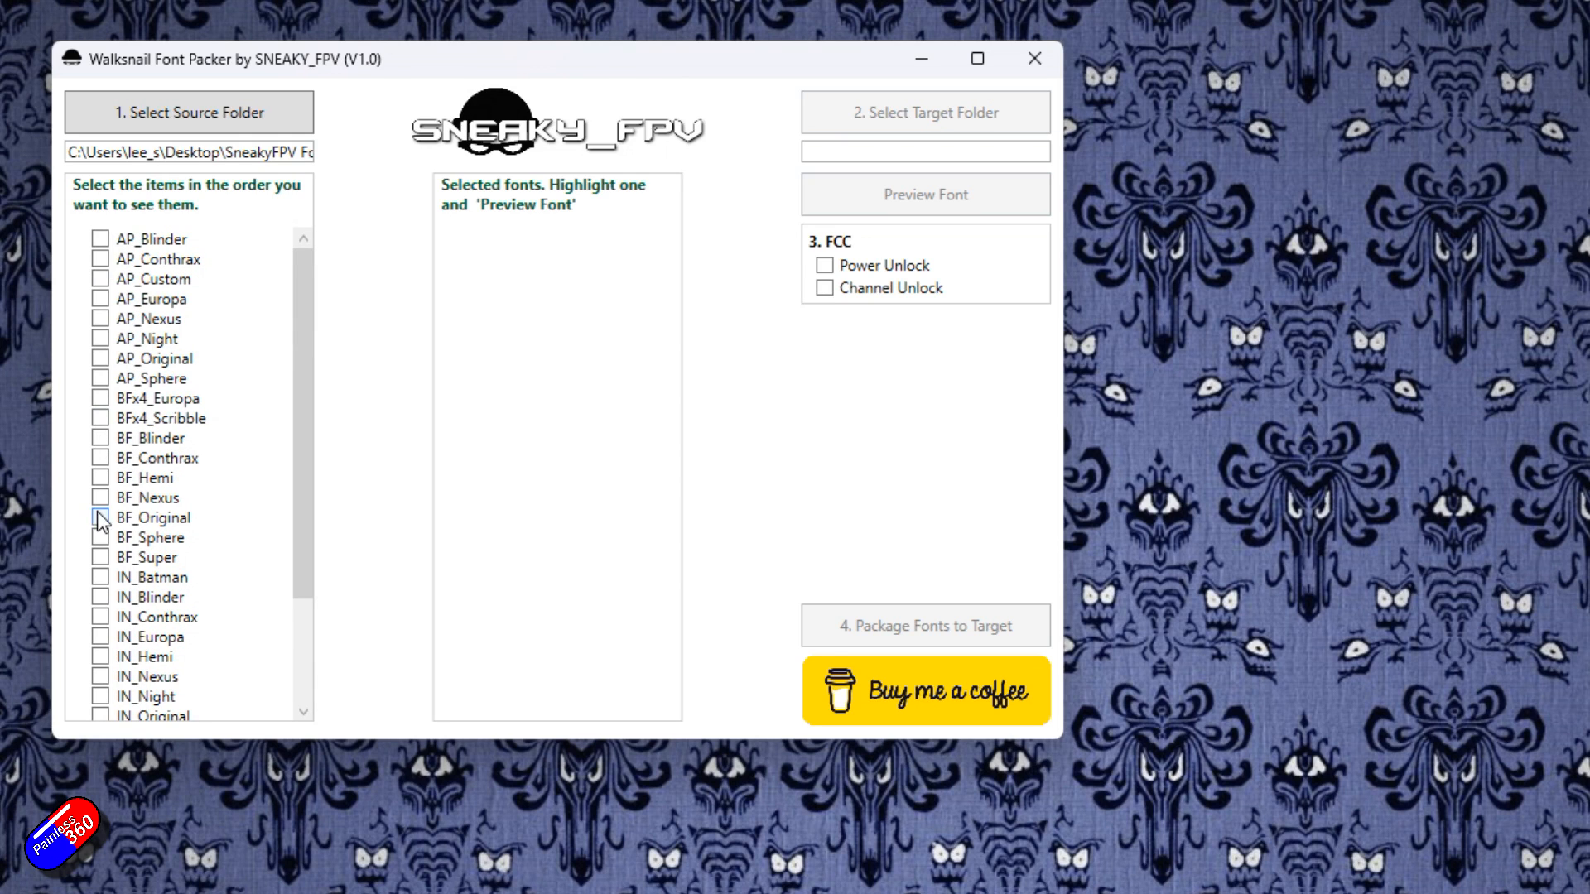
{"action": "scroll", "coordinate": [158, 555], "scroll_direction": "down", "scroll_amount": 3}
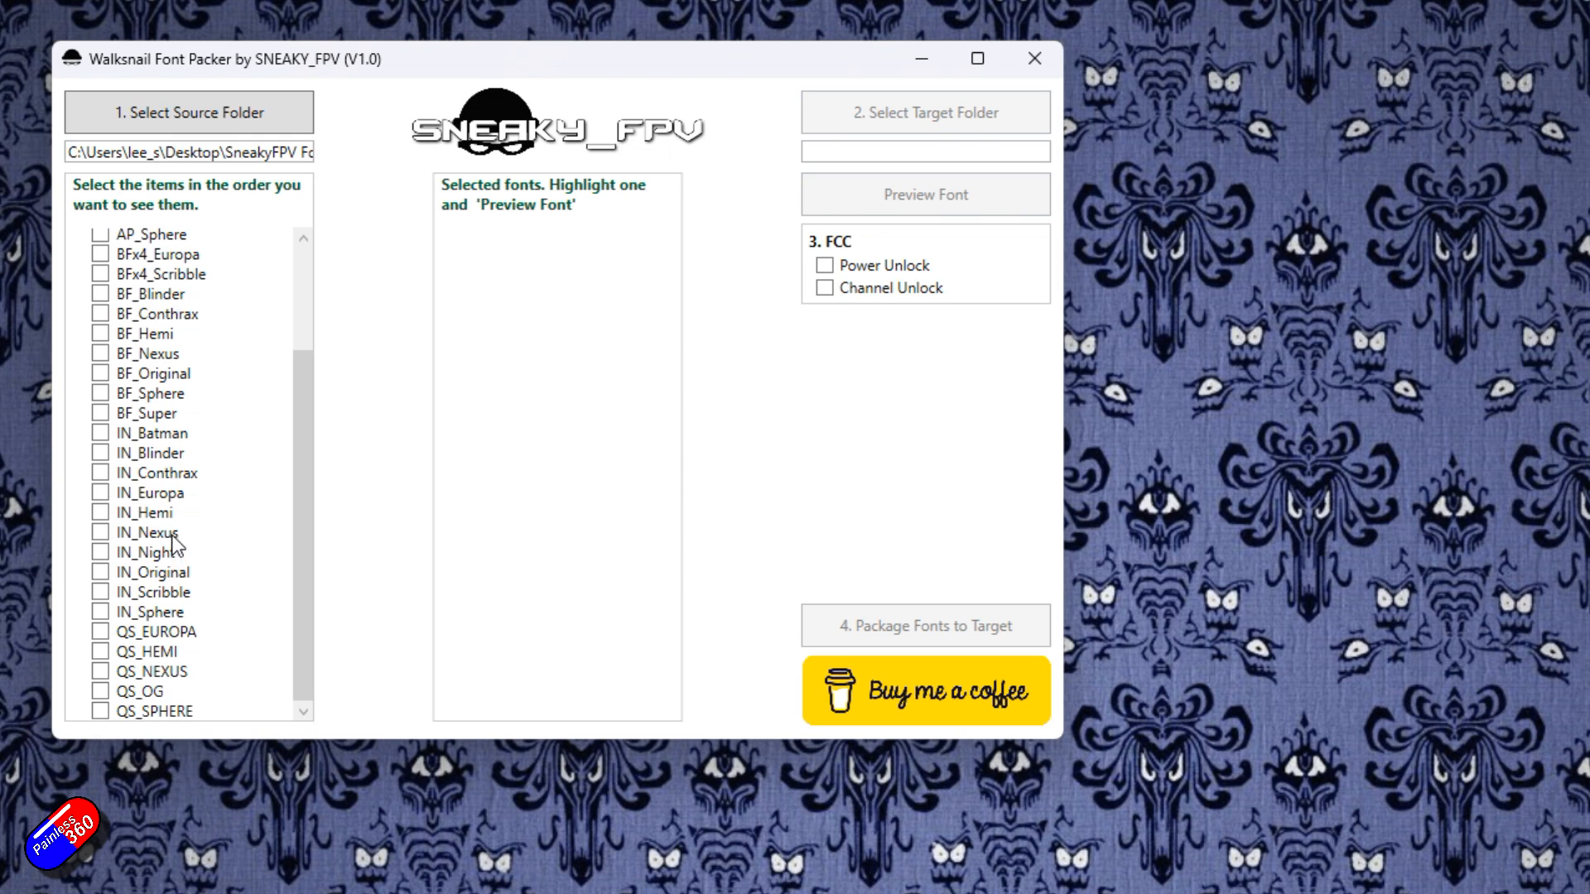
{"action": "left_click", "coordinate": [100, 612]}
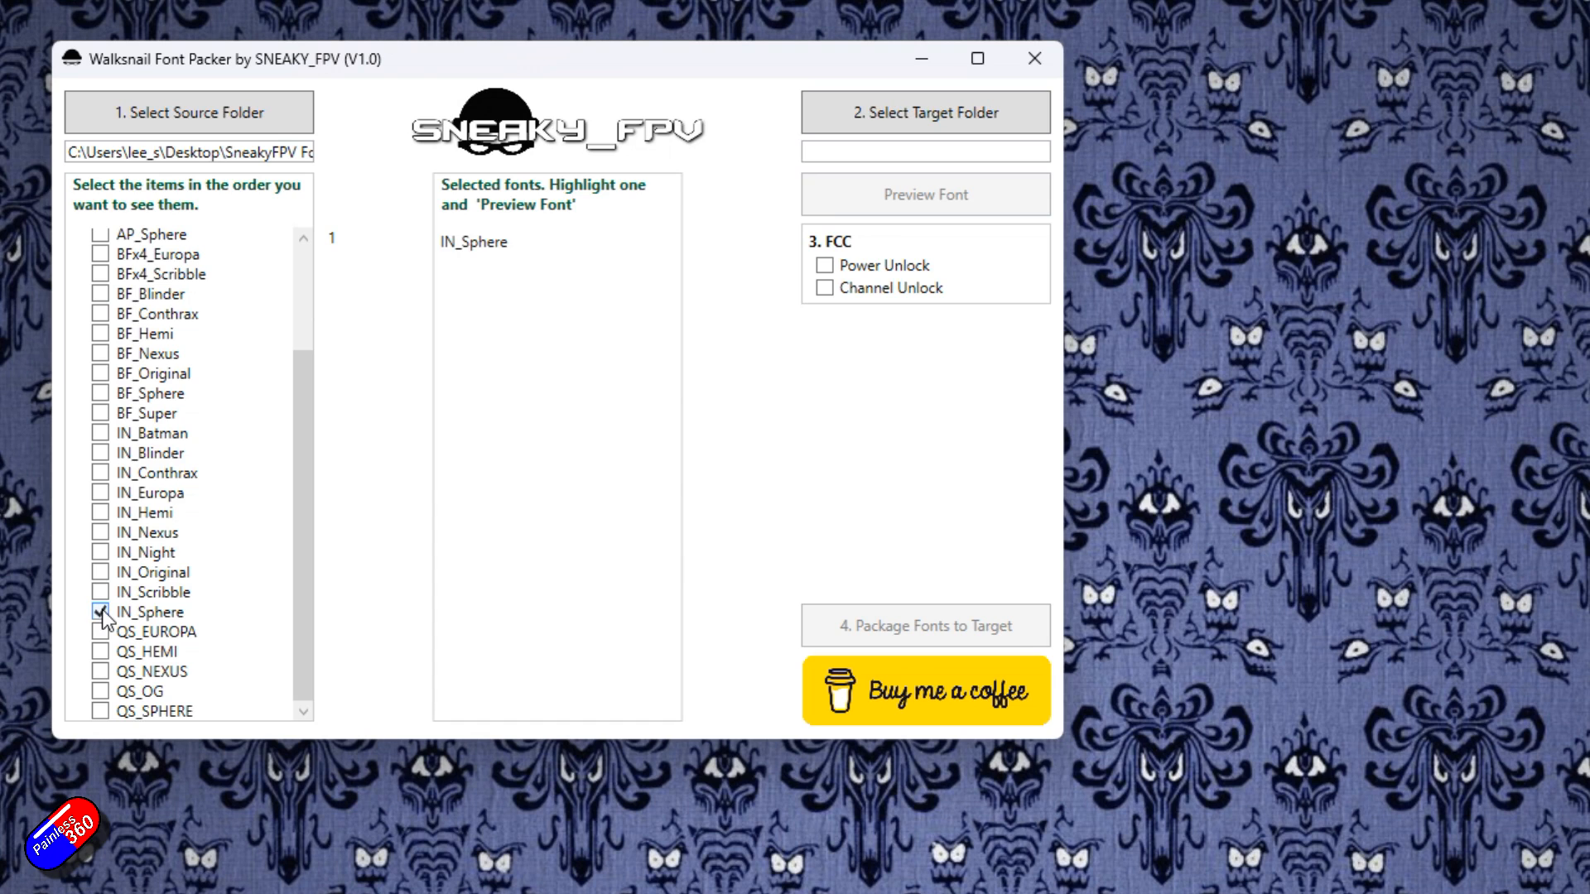
Preview the IN_Sphere font and close the preview window.
{"action": "left_click", "coordinate": [483, 240]}
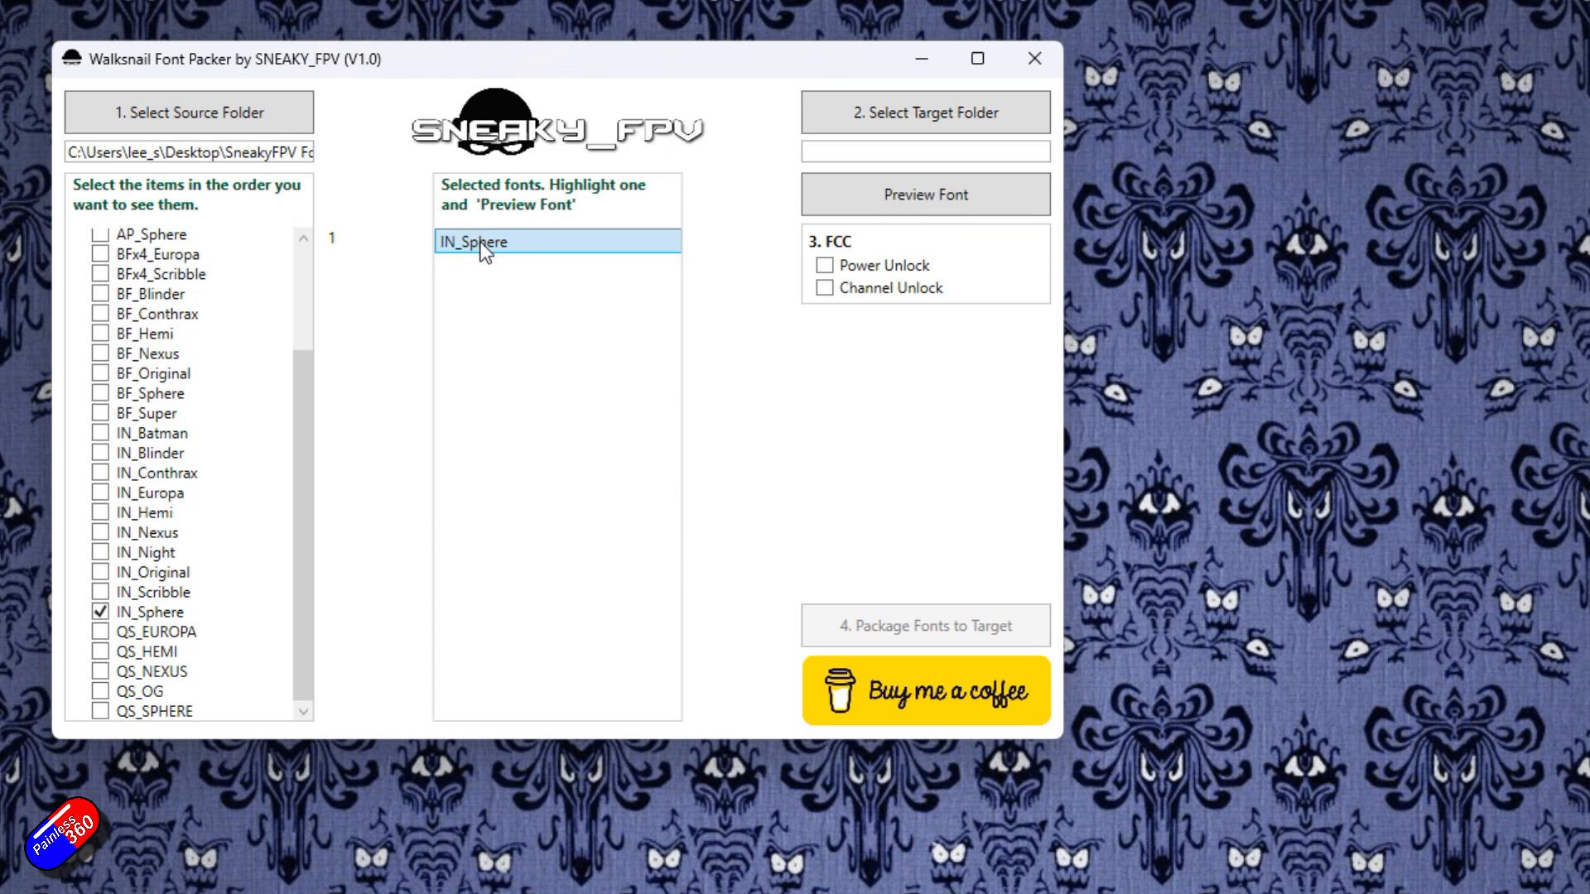
{"action": "left_click", "coordinate": [886, 187]}
{"action": "left_click_drag", "start_coordinate": [4, 10], "coordinate": [1136, 33]}
{"action": "scroll", "coordinate": [1108, 260], "scroll_direction": "down", "scroll_amount": 5}
{"action": "scroll", "coordinate": [1111, 276], "scroll_direction": "up", "scroll_amount": 5}
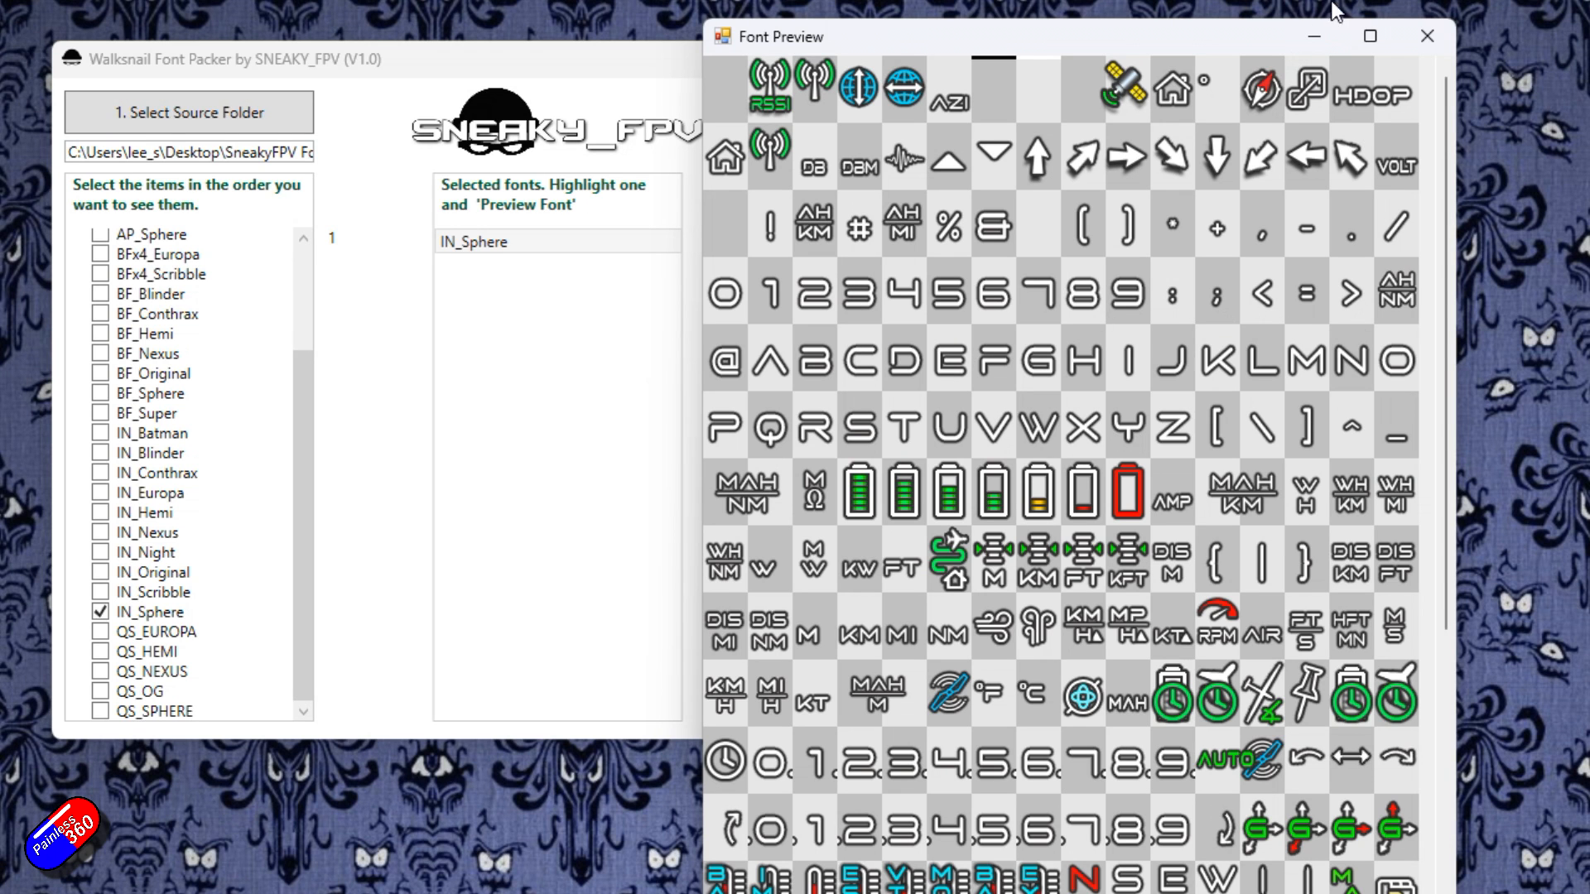
{"action": "left_click", "coordinate": [1428, 37]}
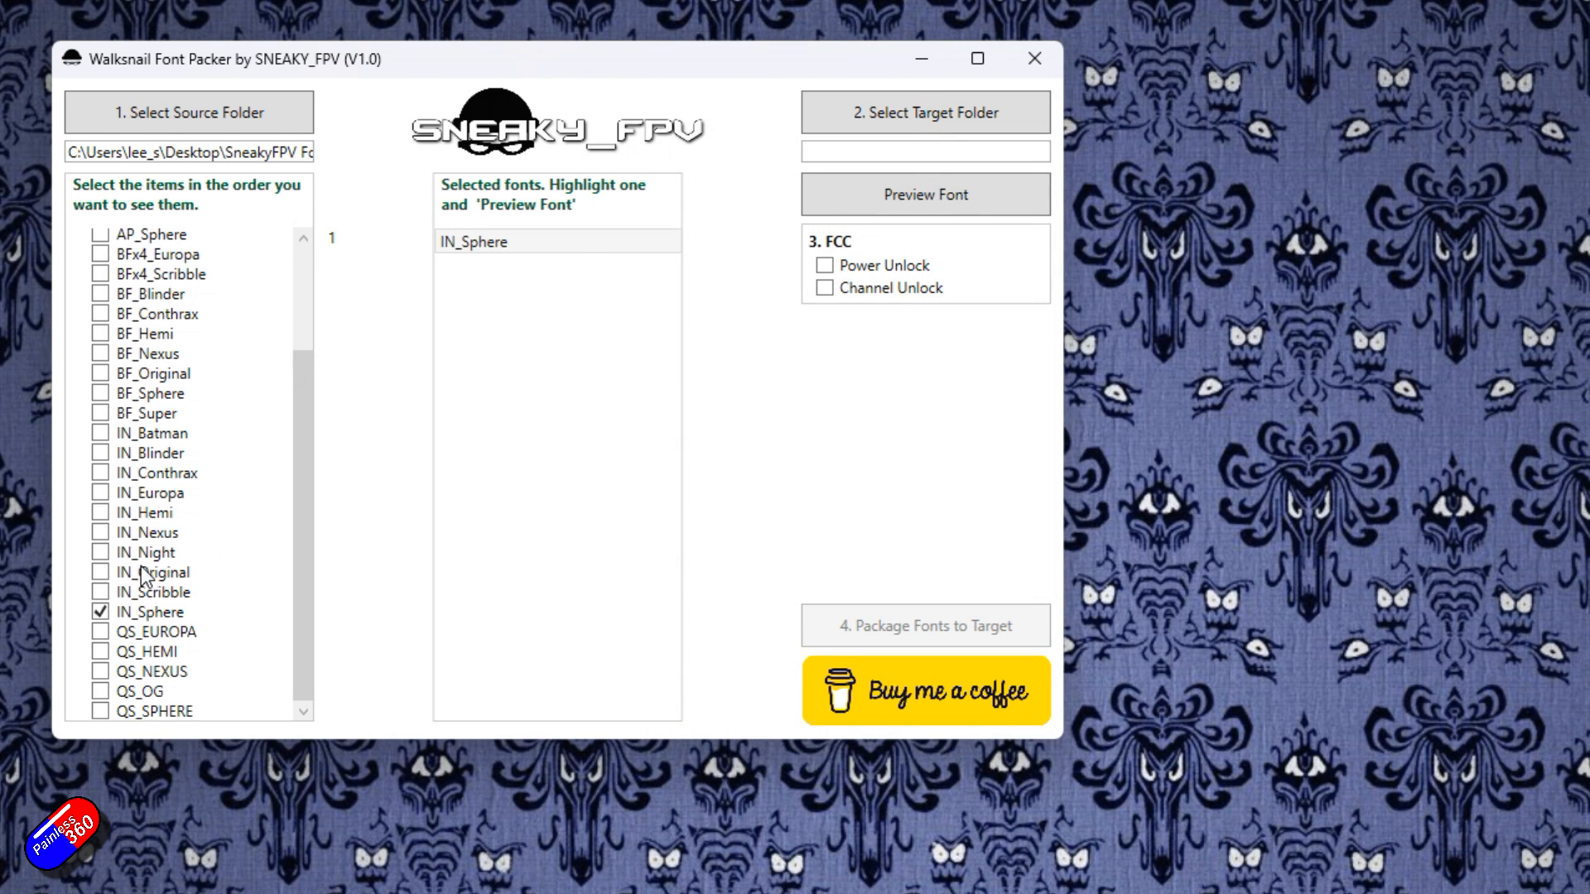
Add IN_Conthrax to the selected fonts, preview it and close the preview.
{"action": "left_click", "coordinate": [99, 476]}
{"action": "left_click", "coordinate": [510, 275]}
{"action": "left_click", "coordinate": [944, 188]}
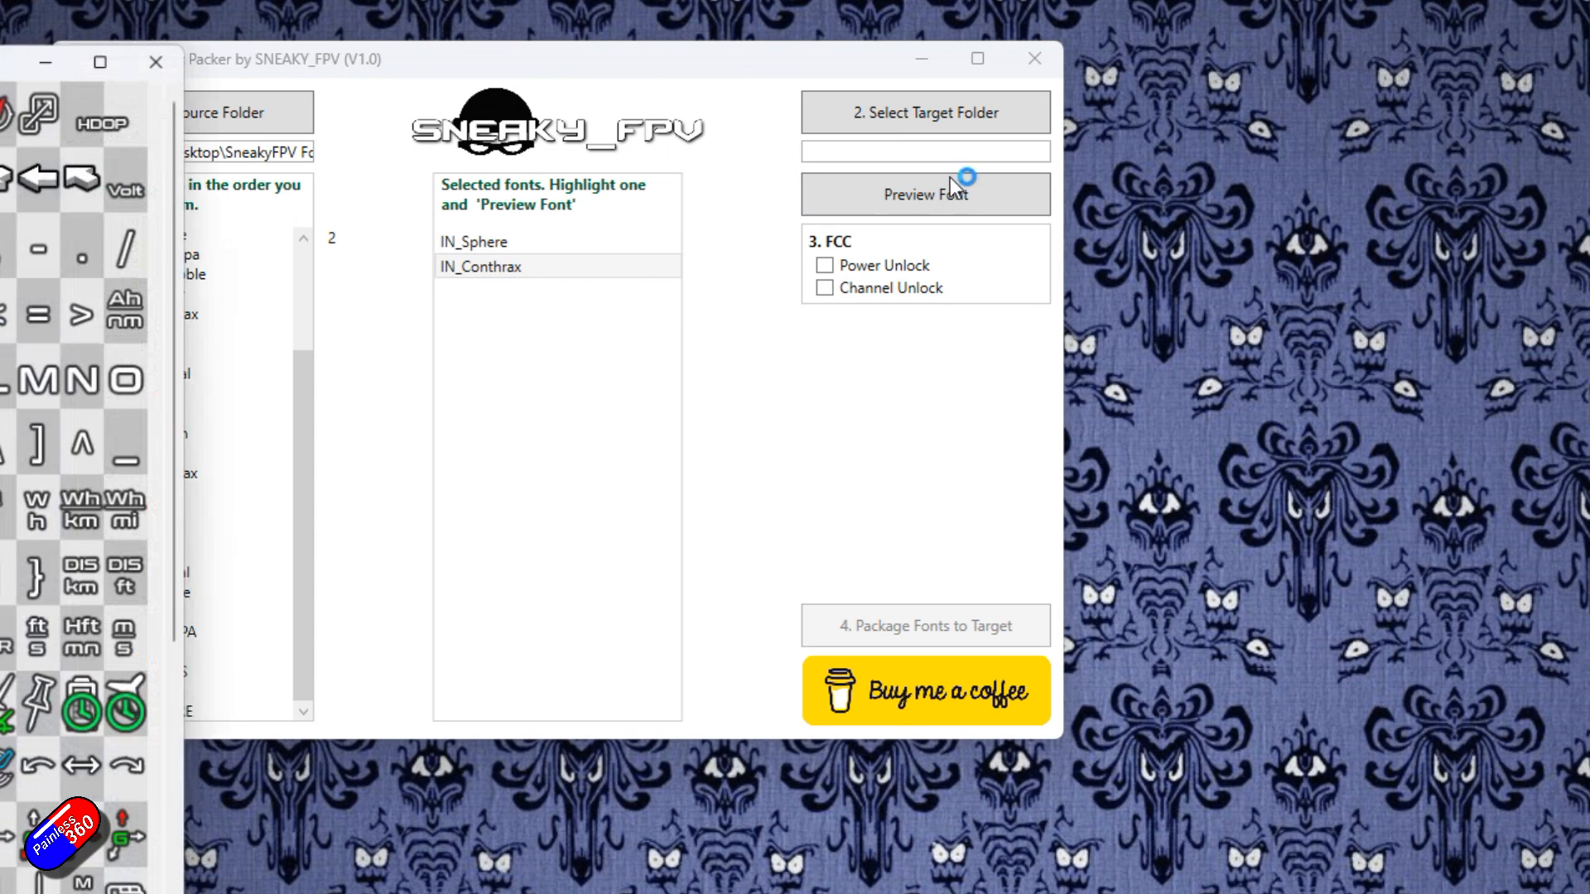
{"action": "left_click_drag", "start_coordinate": [0, 55], "coordinate": [1199, 62]}
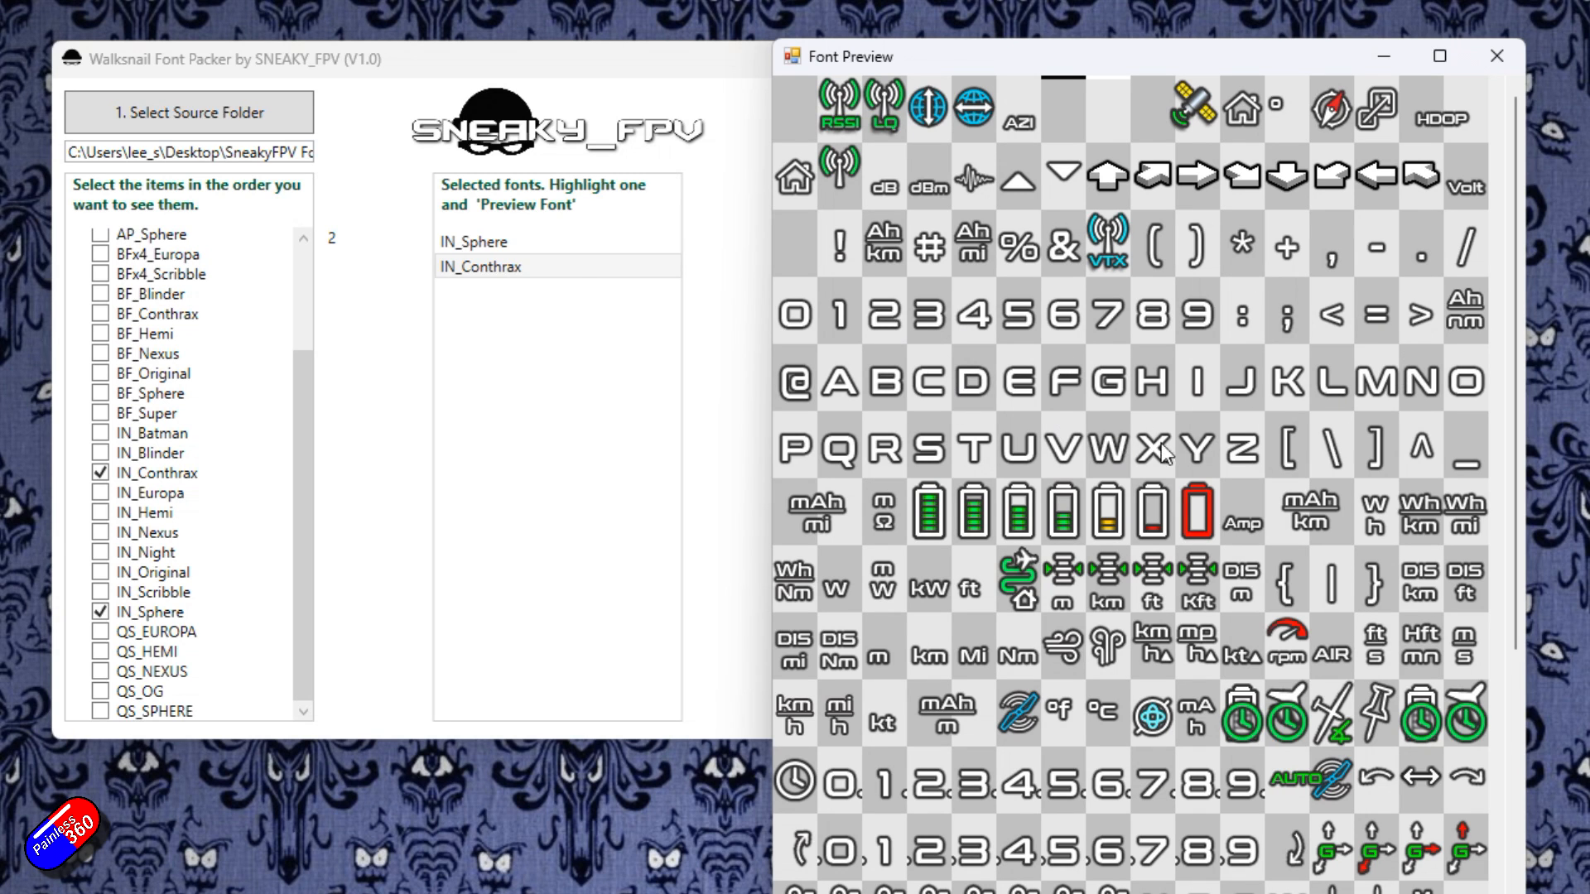
{"action": "left_click", "coordinate": [1499, 63]}
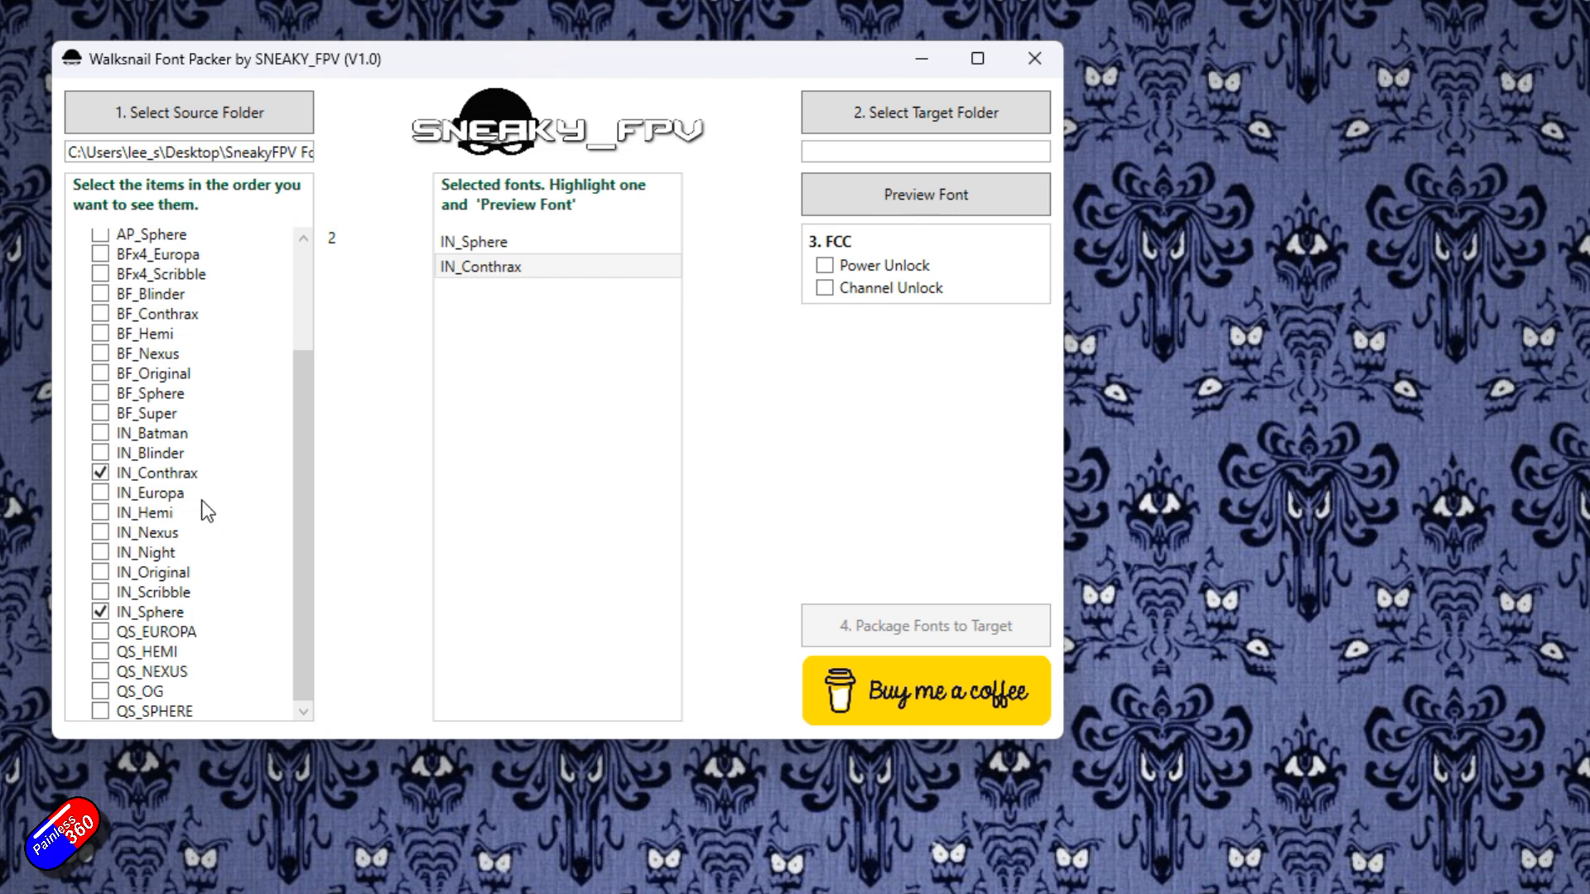
Add IN_Europa to the selected fonts, preview it and close the preview.
{"action": "left_click", "coordinate": [100, 493]}
{"action": "left_click", "coordinate": [535, 291]}
{"action": "left_click", "coordinate": [911, 203]}
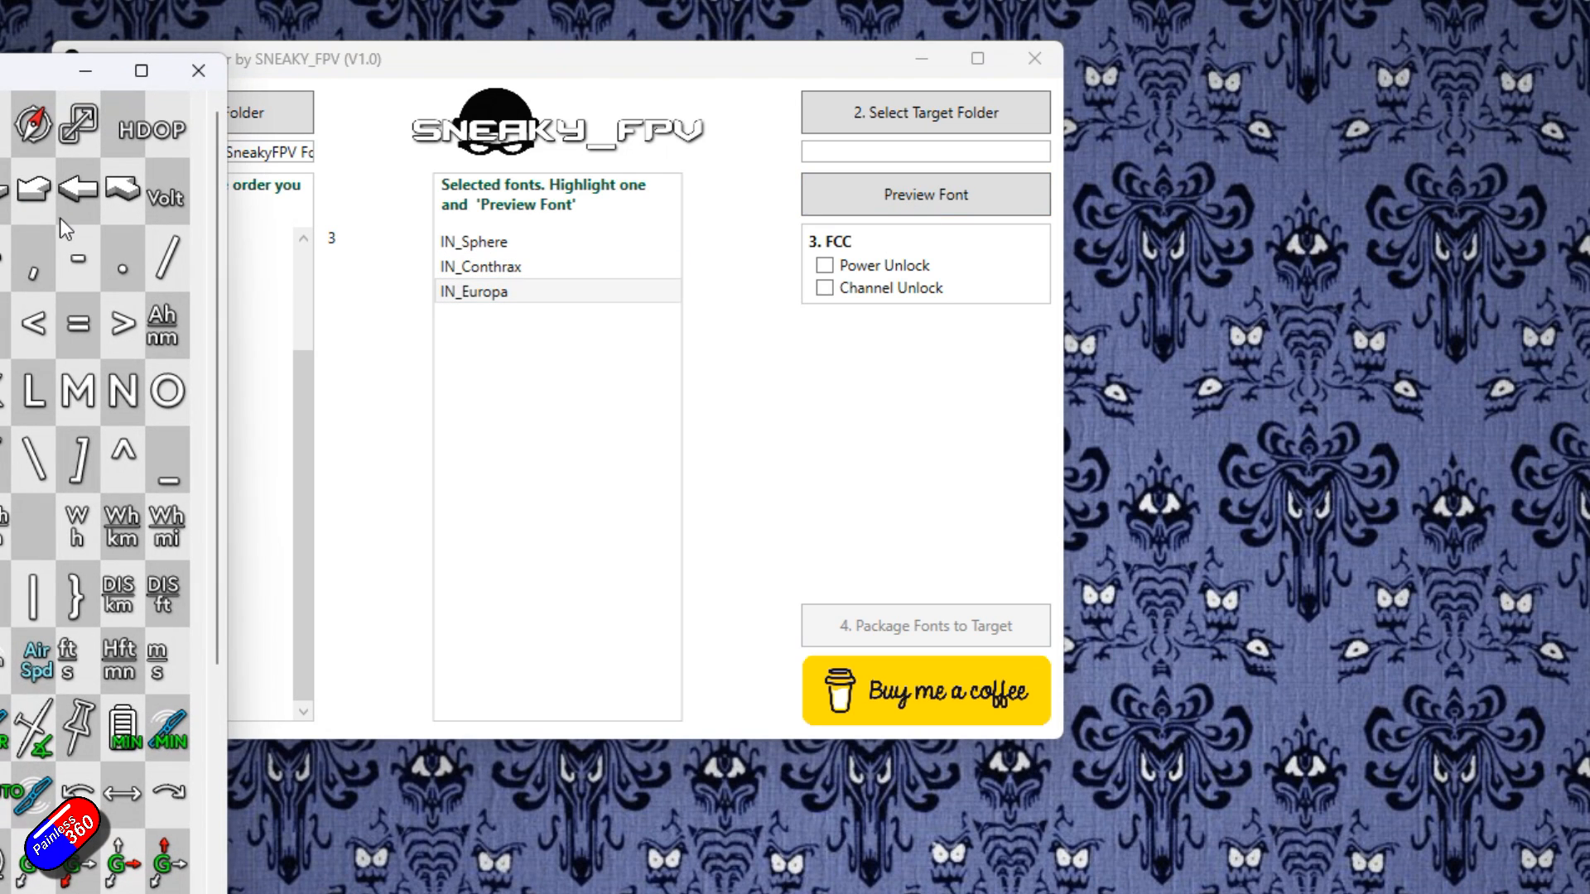
{"action": "left_click_drag", "start_coordinate": [2, 69], "coordinate": [1080, 70]}
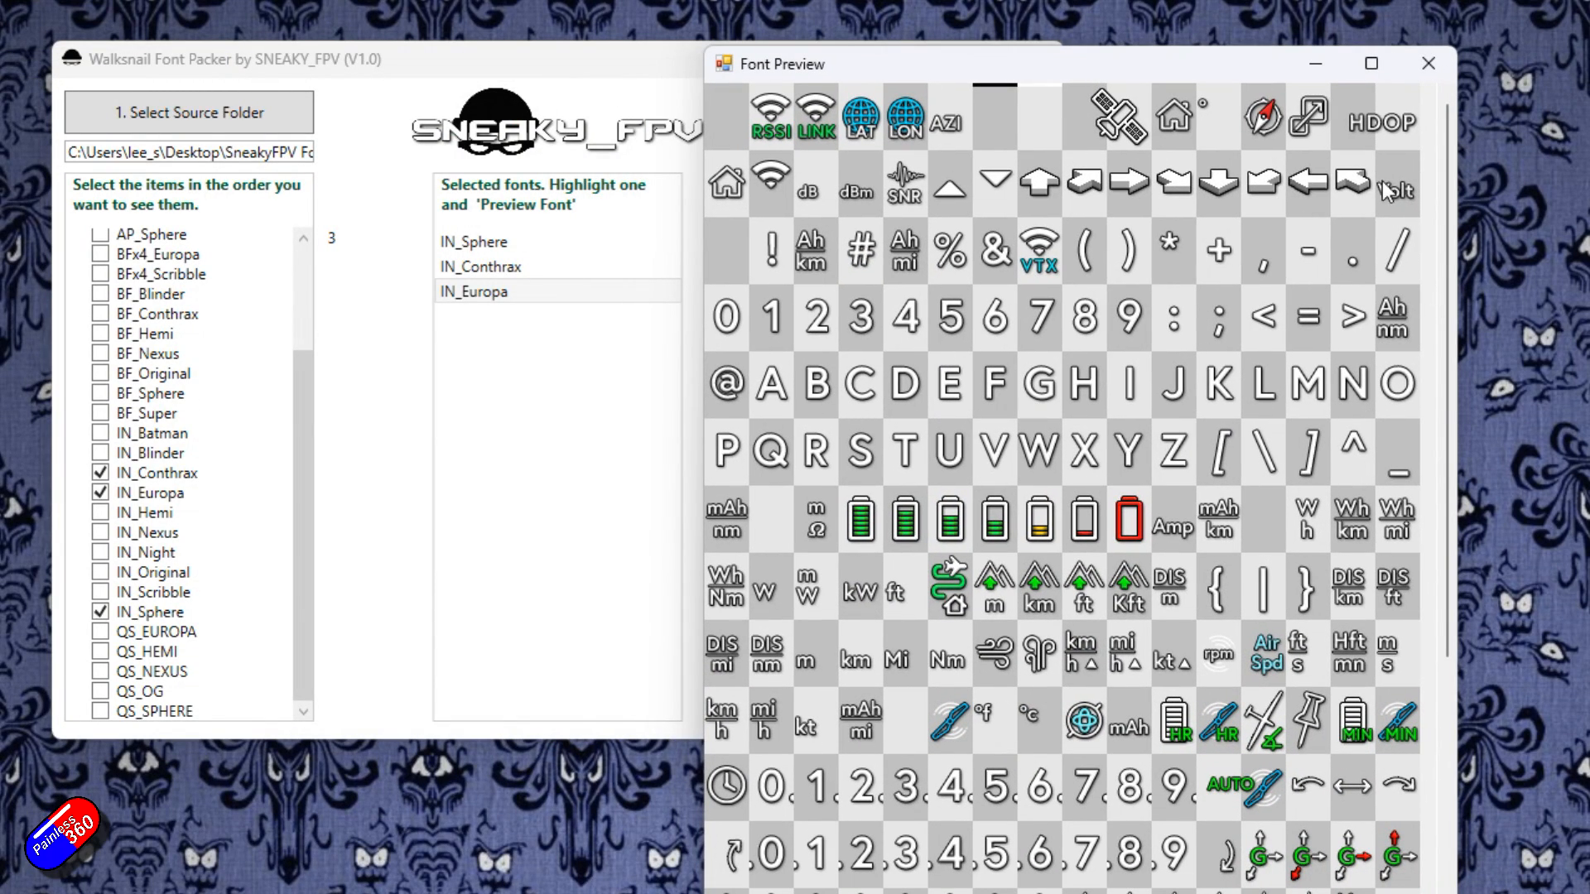
{"action": "left_click", "coordinate": [1429, 63]}
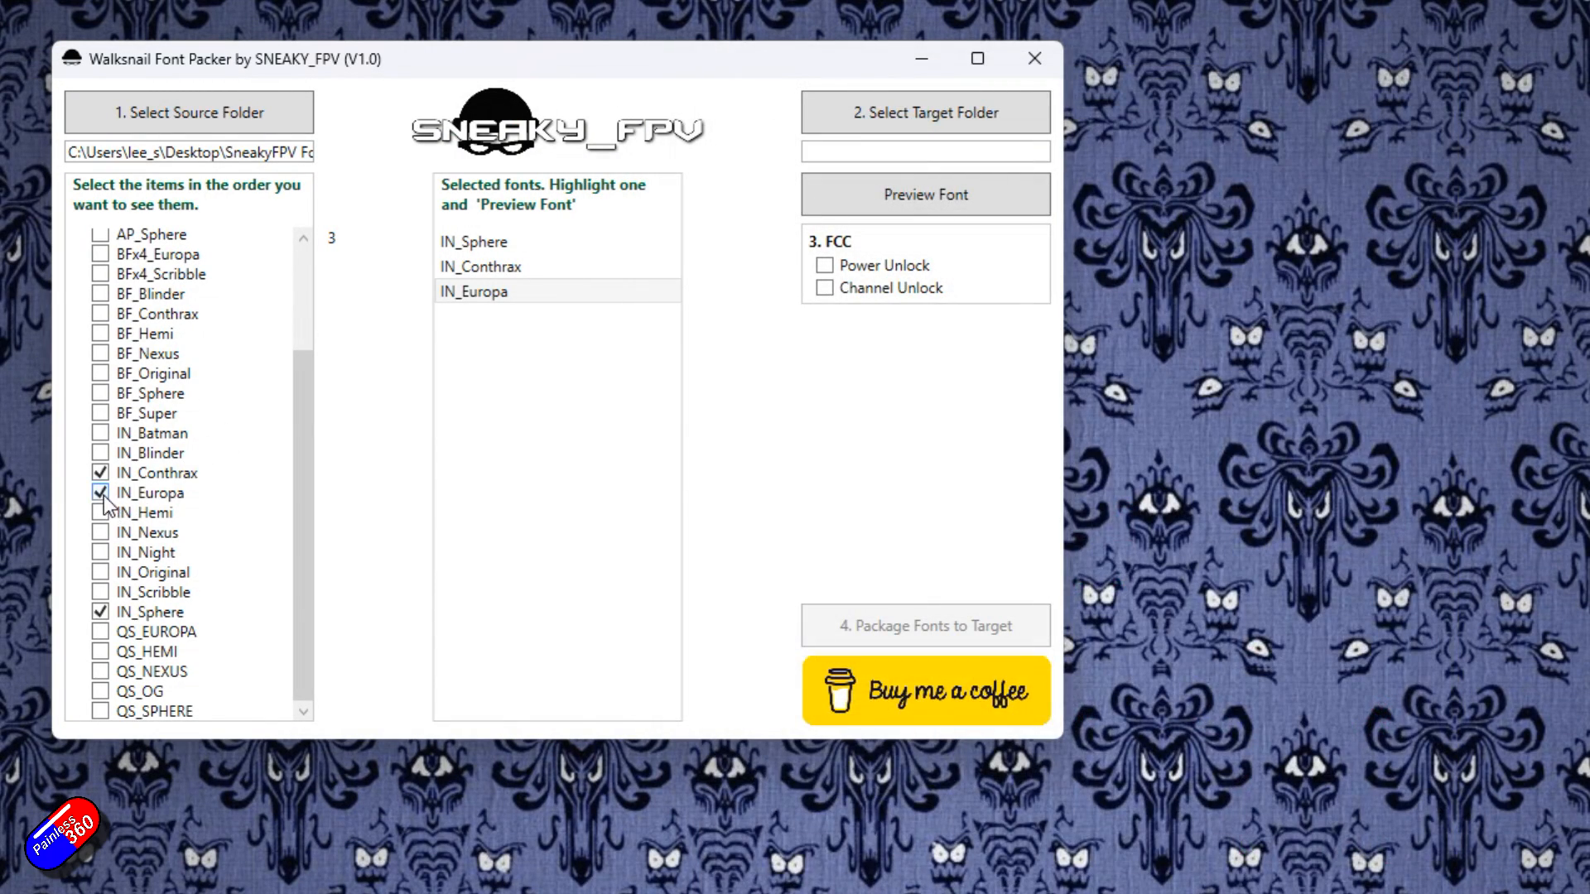
Replace IN_Europa with IN_Hemi in the selection and preview the IN_Hemi font.
{"action": "left_click", "coordinate": [101, 495]}
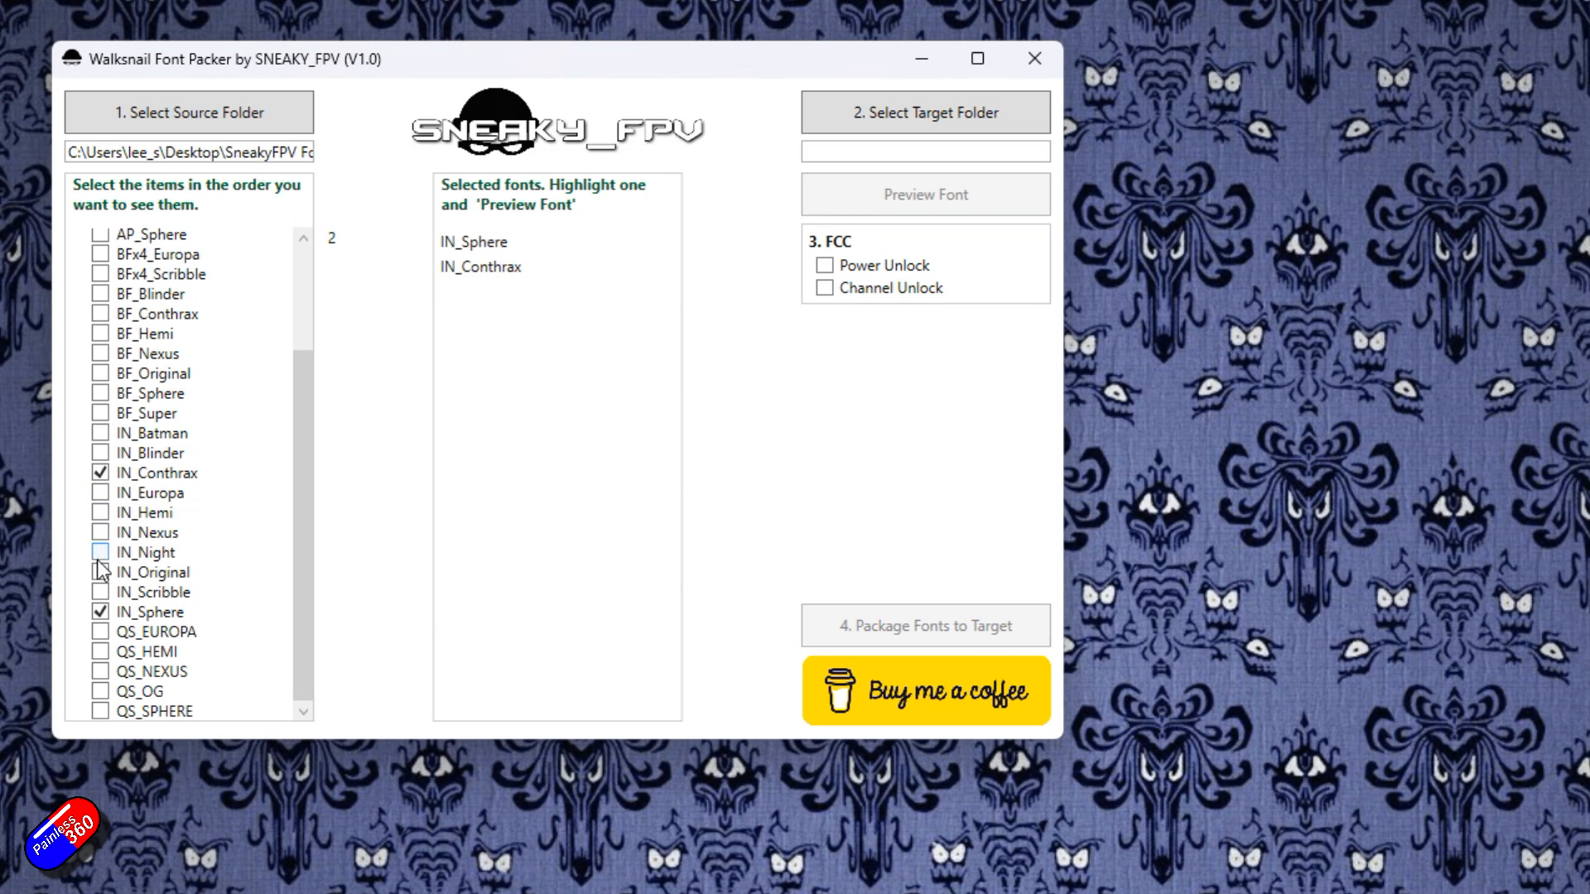
{"action": "left_click", "coordinate": [99, 514]}
{"action": "left_click", "coordinate": [472, 292]}
{"action": "left_click", "coordinate": [952, 197]}
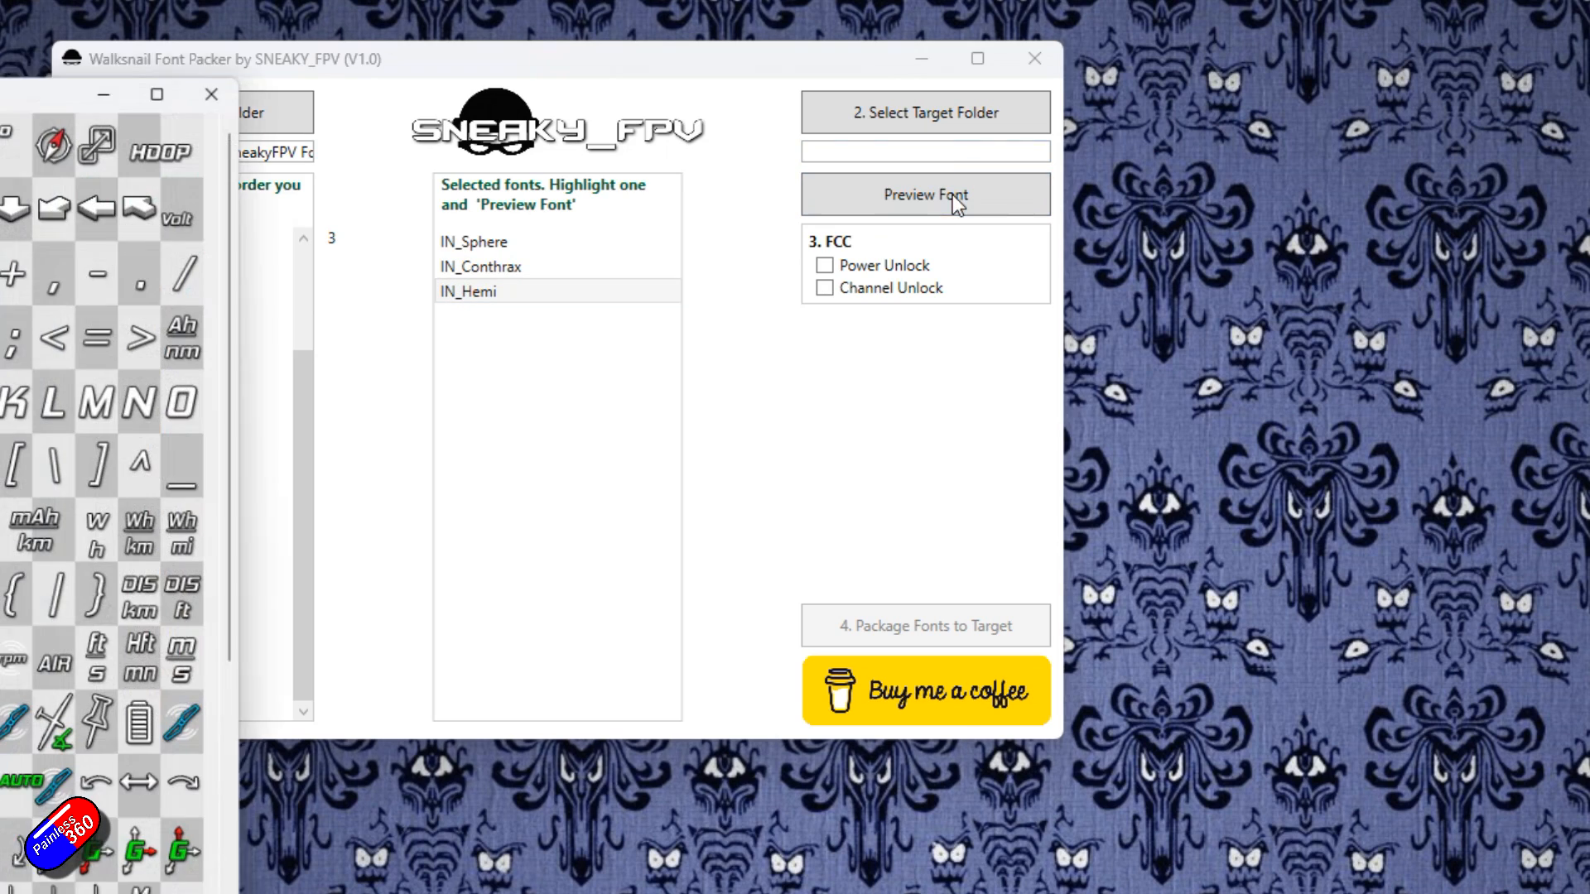
Close the IN_Hemi font preview window and enable the Channel Unlock FCC option.
{"action": "left_click_drag", "start_coordinate": [0, 76], "coordinate": [1116, 63]}
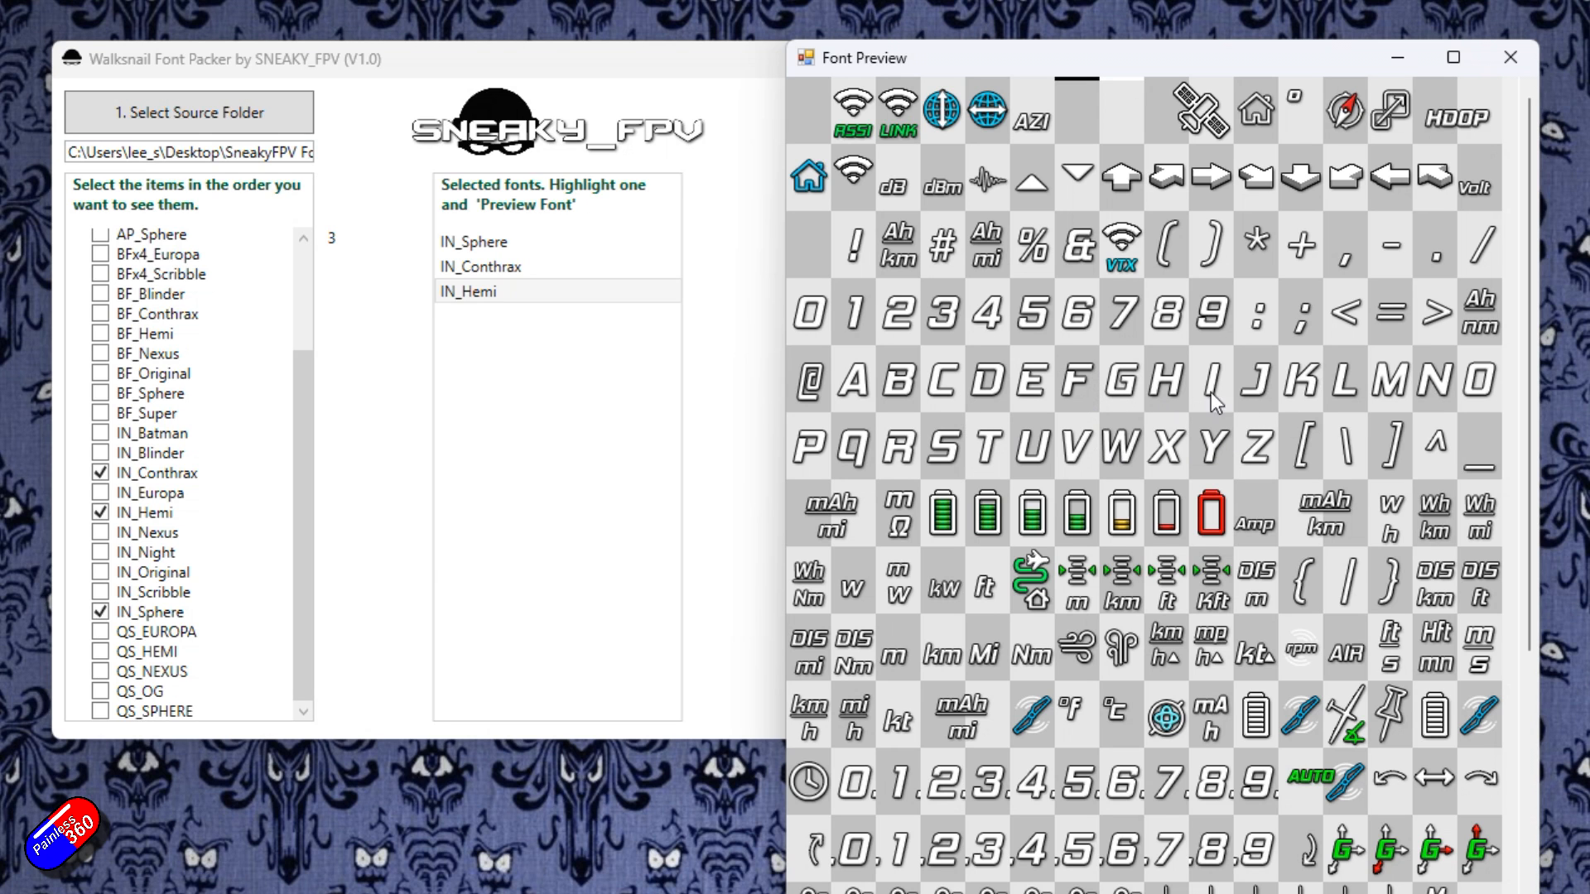
{"action": "left_click", "coordinate": [1501, 67]}
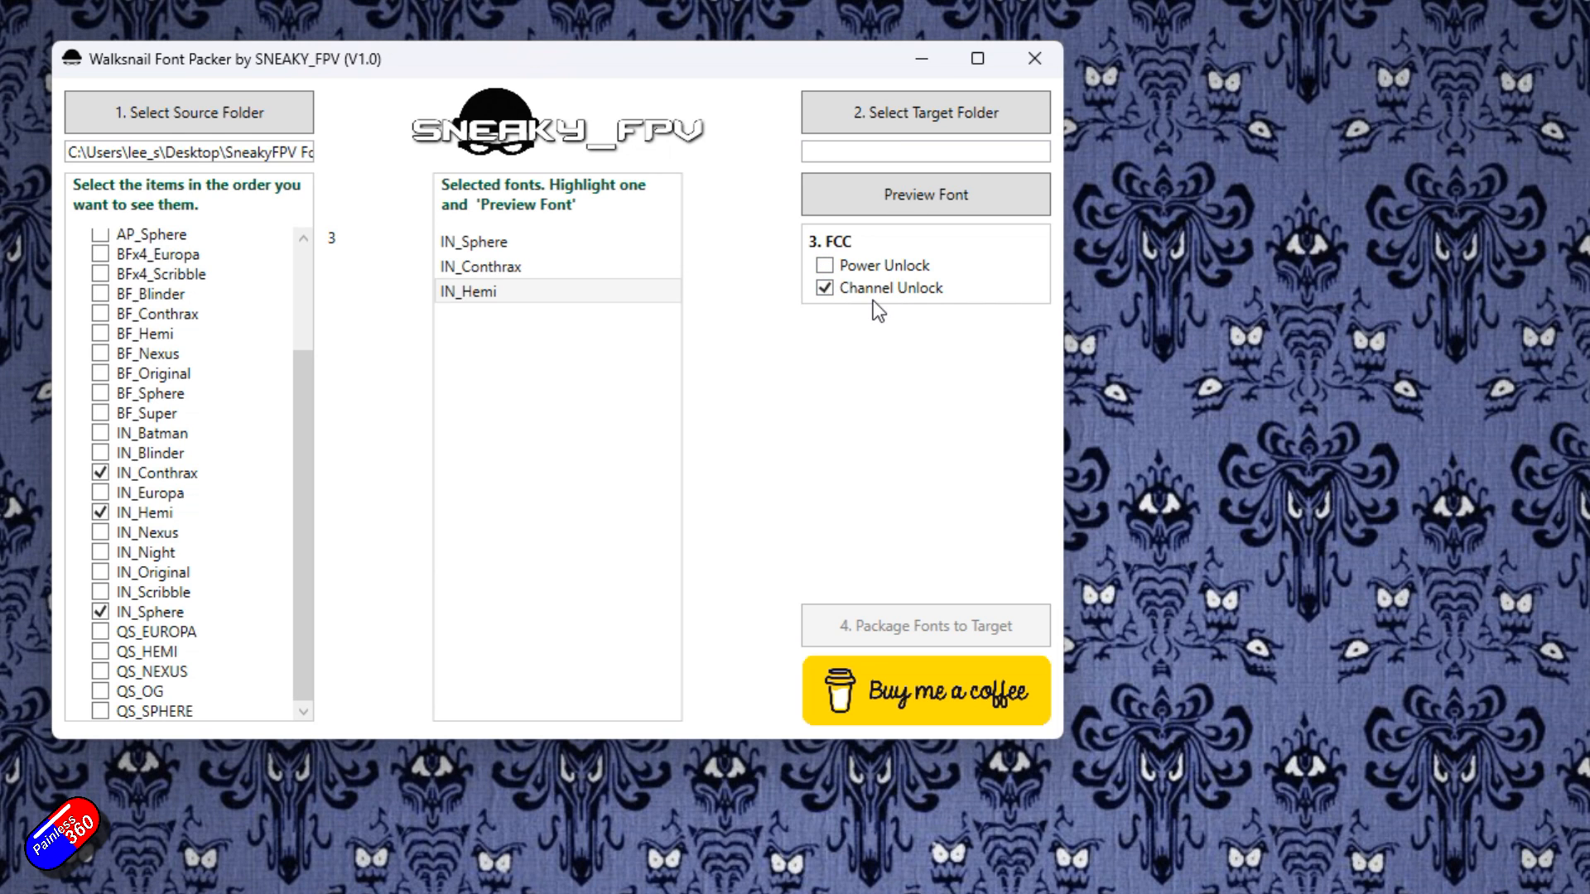
Set the target folder to the SDHC (G:) drive.
{"action": "left_click", "coordinate": [962, 115]}
{"action": "scroll", "coordinate": [857, 594], "scroll_direction": "down", "scroll_amount": 3}
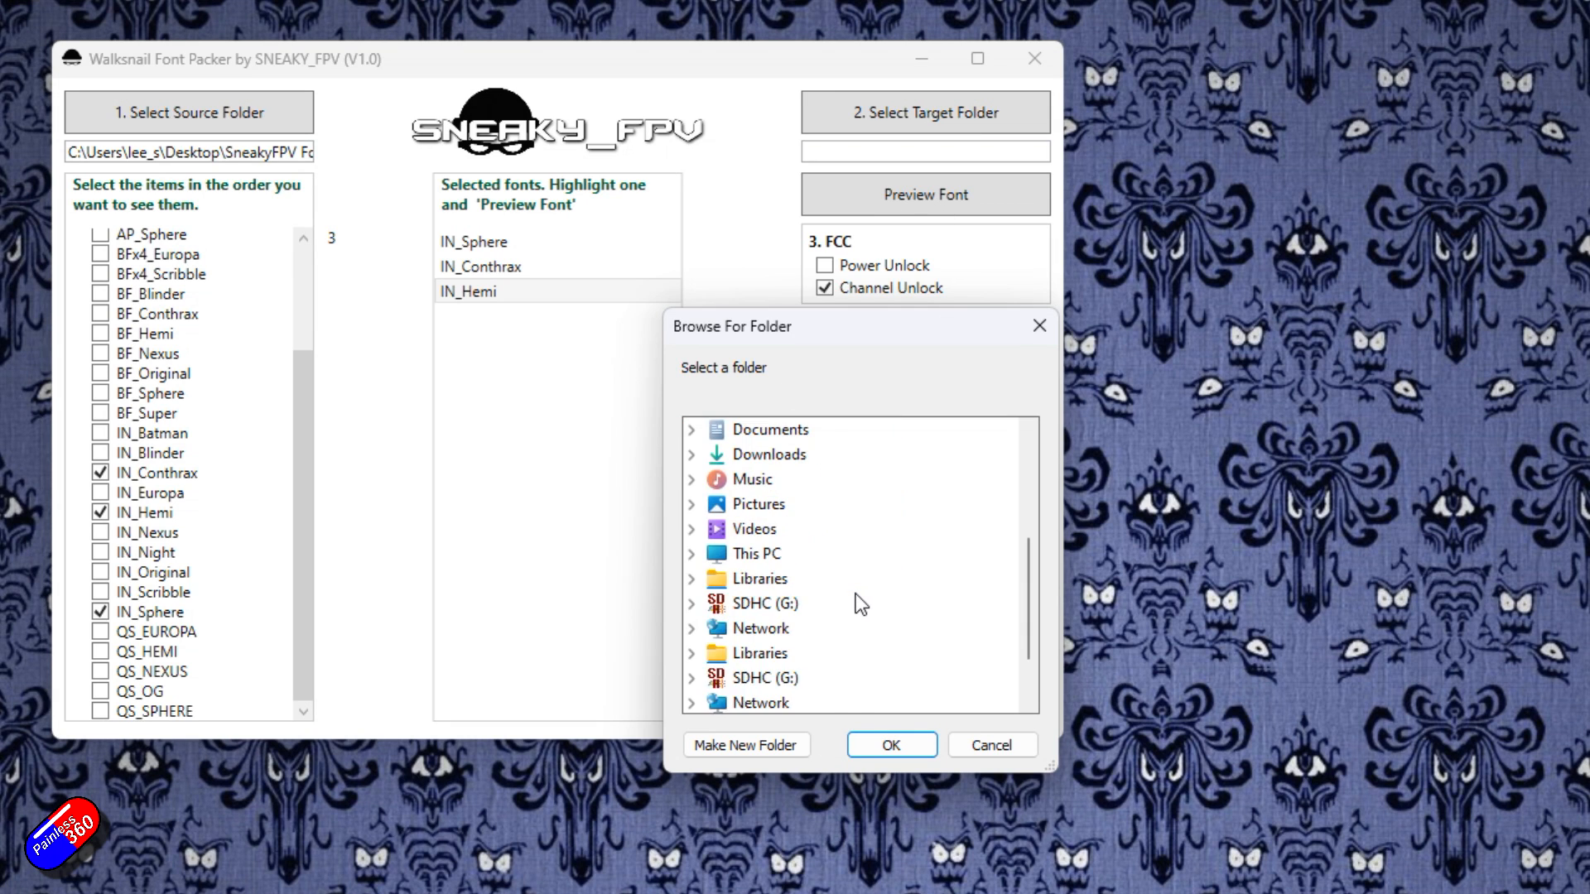
{"action": "left_click", "coordinate": [856, 603]}
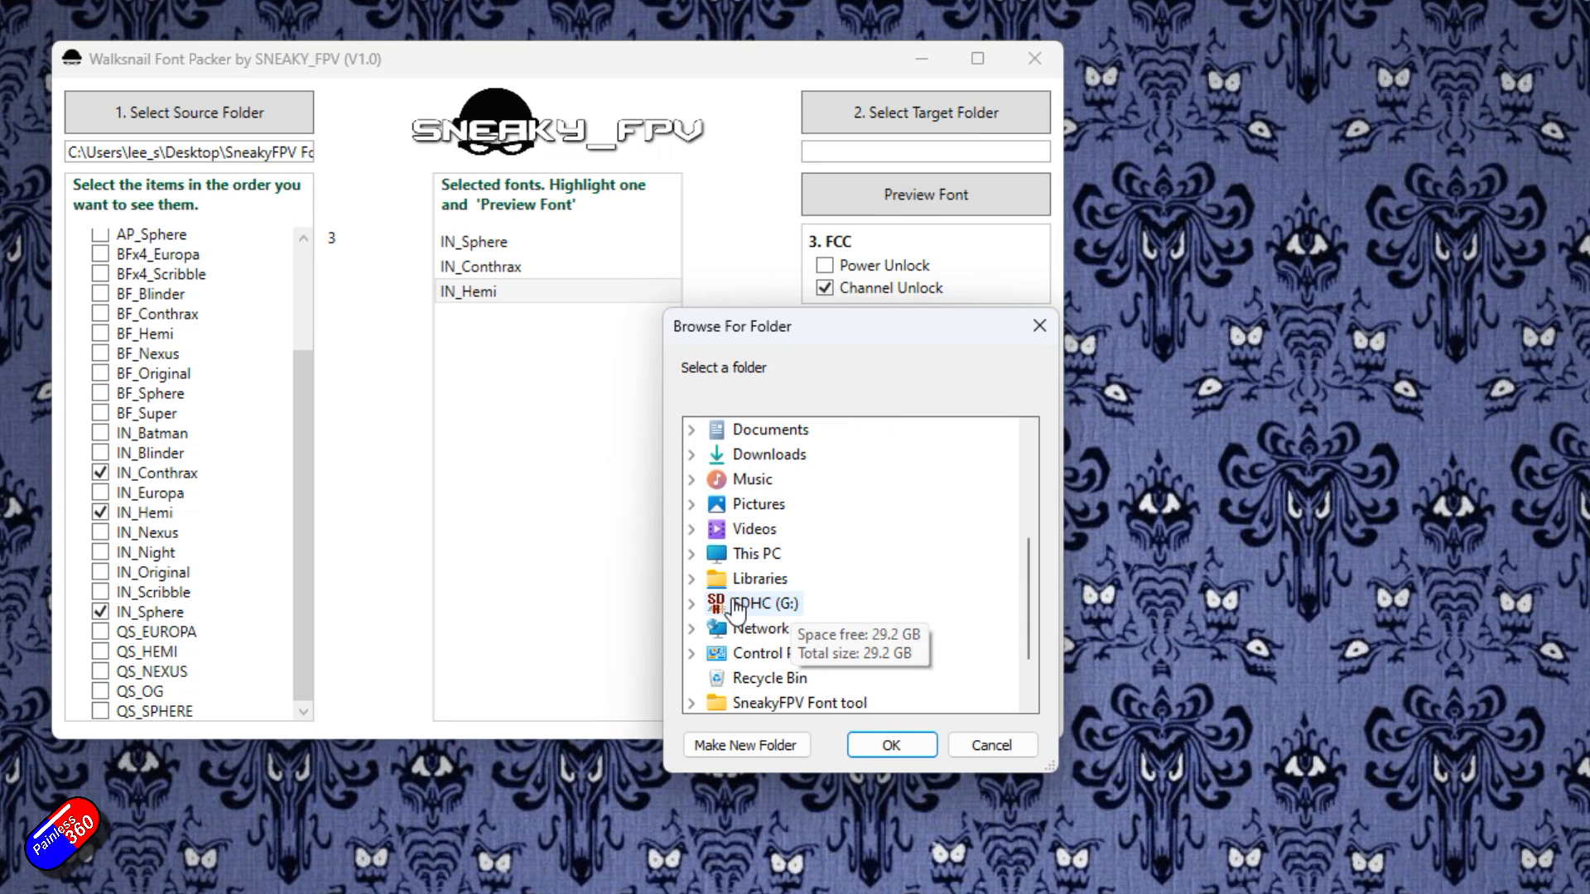
{"action": "left_click", "coordinate": [892, 743]}
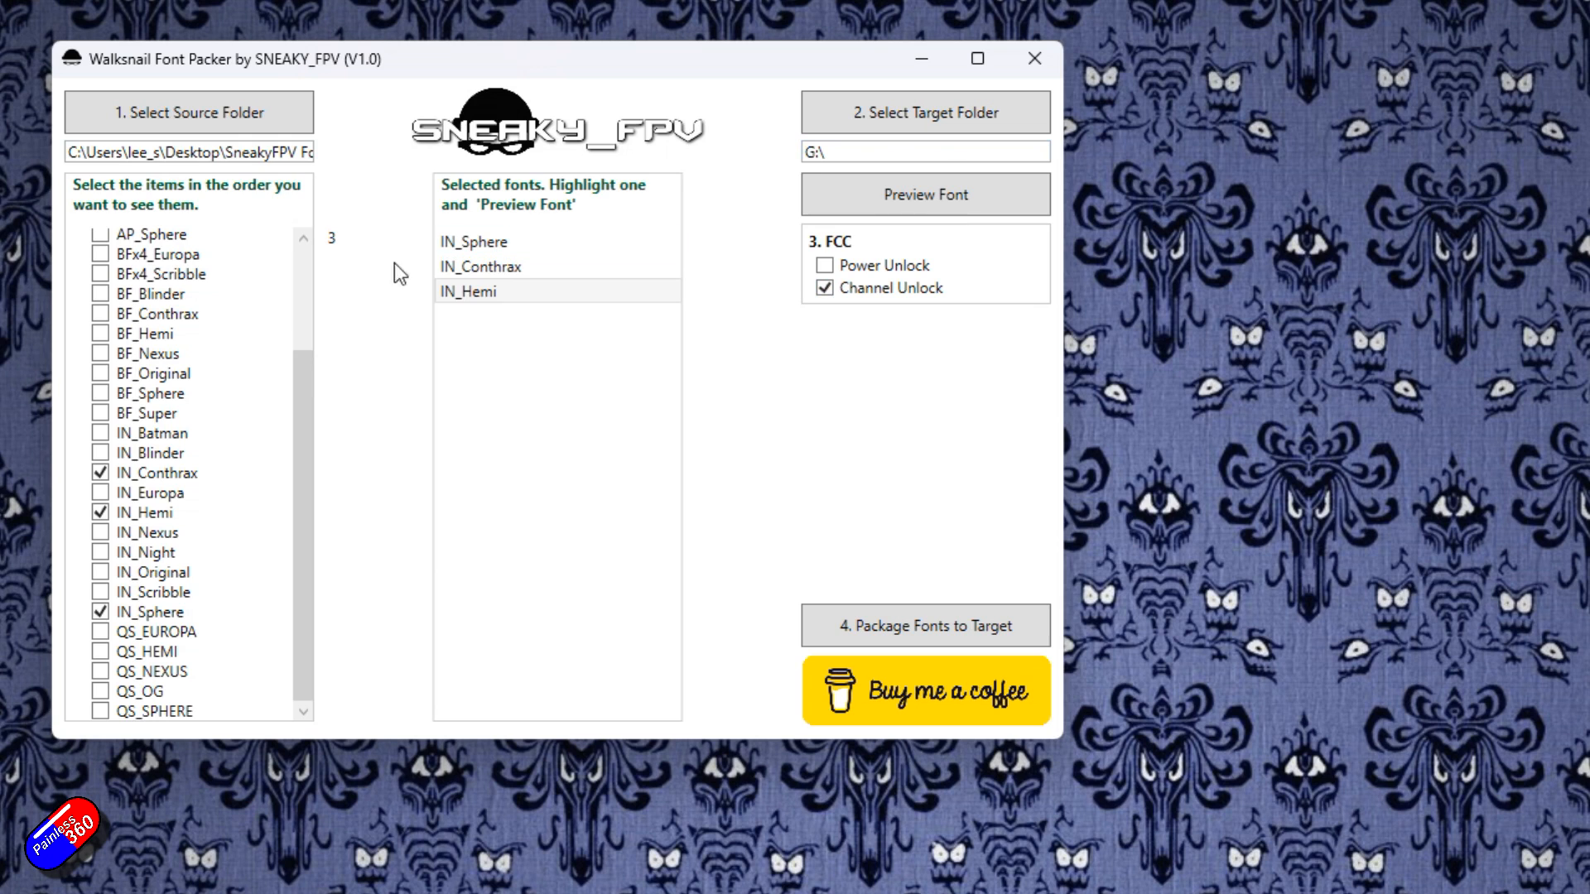
Package the selected fonts to the target and acknowledge the completion message.
{"action": "left_click", "coordinate": [930, 626]}
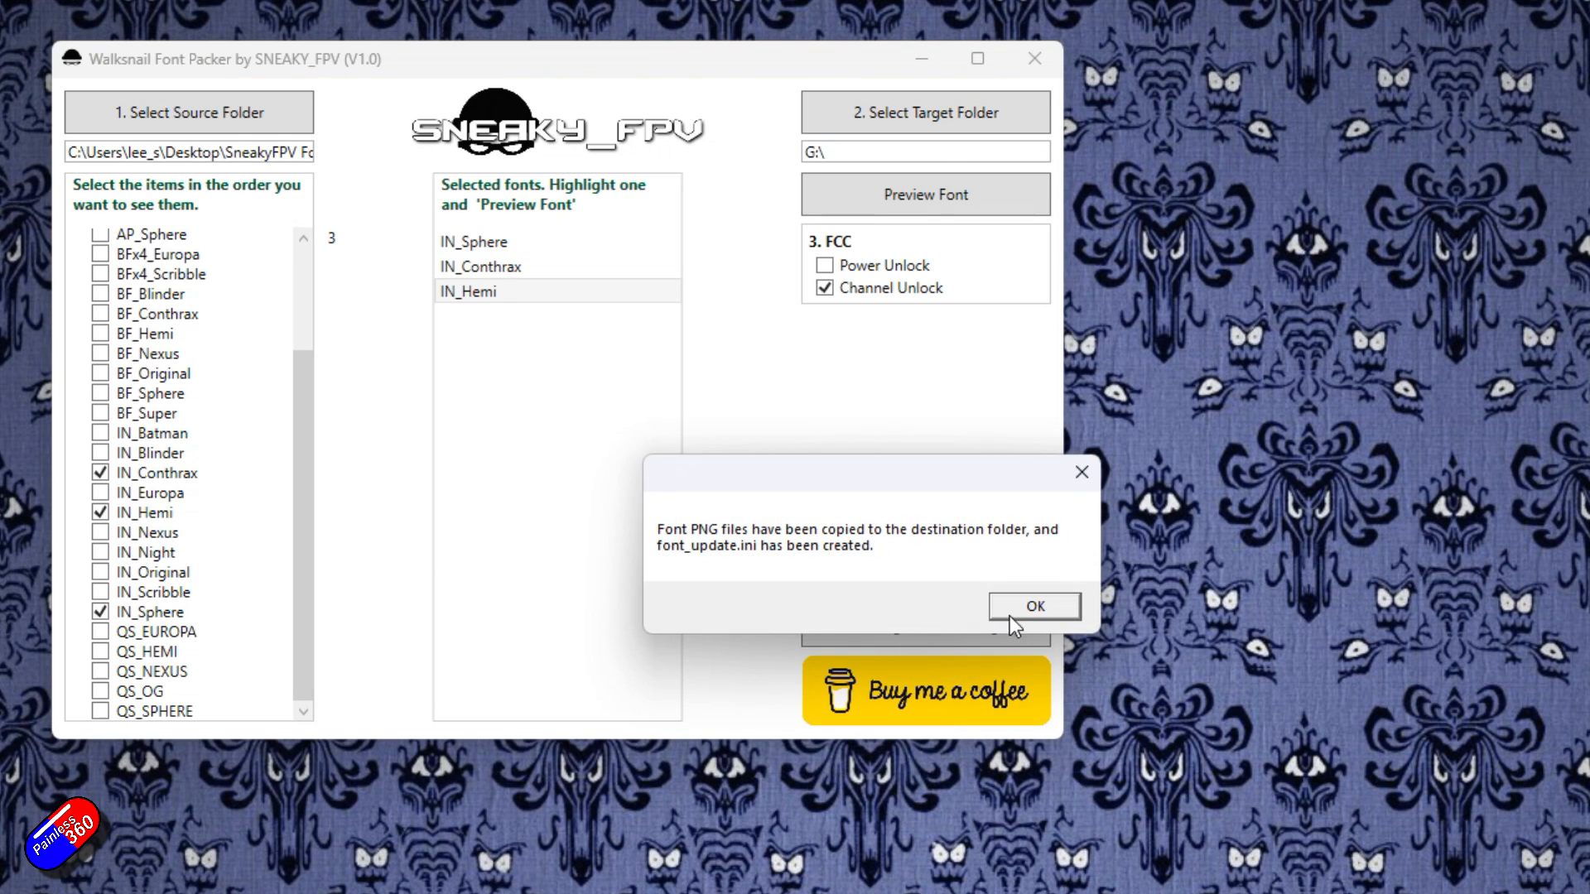
{"action": "left_click", "coordinate": [1010, 608]}
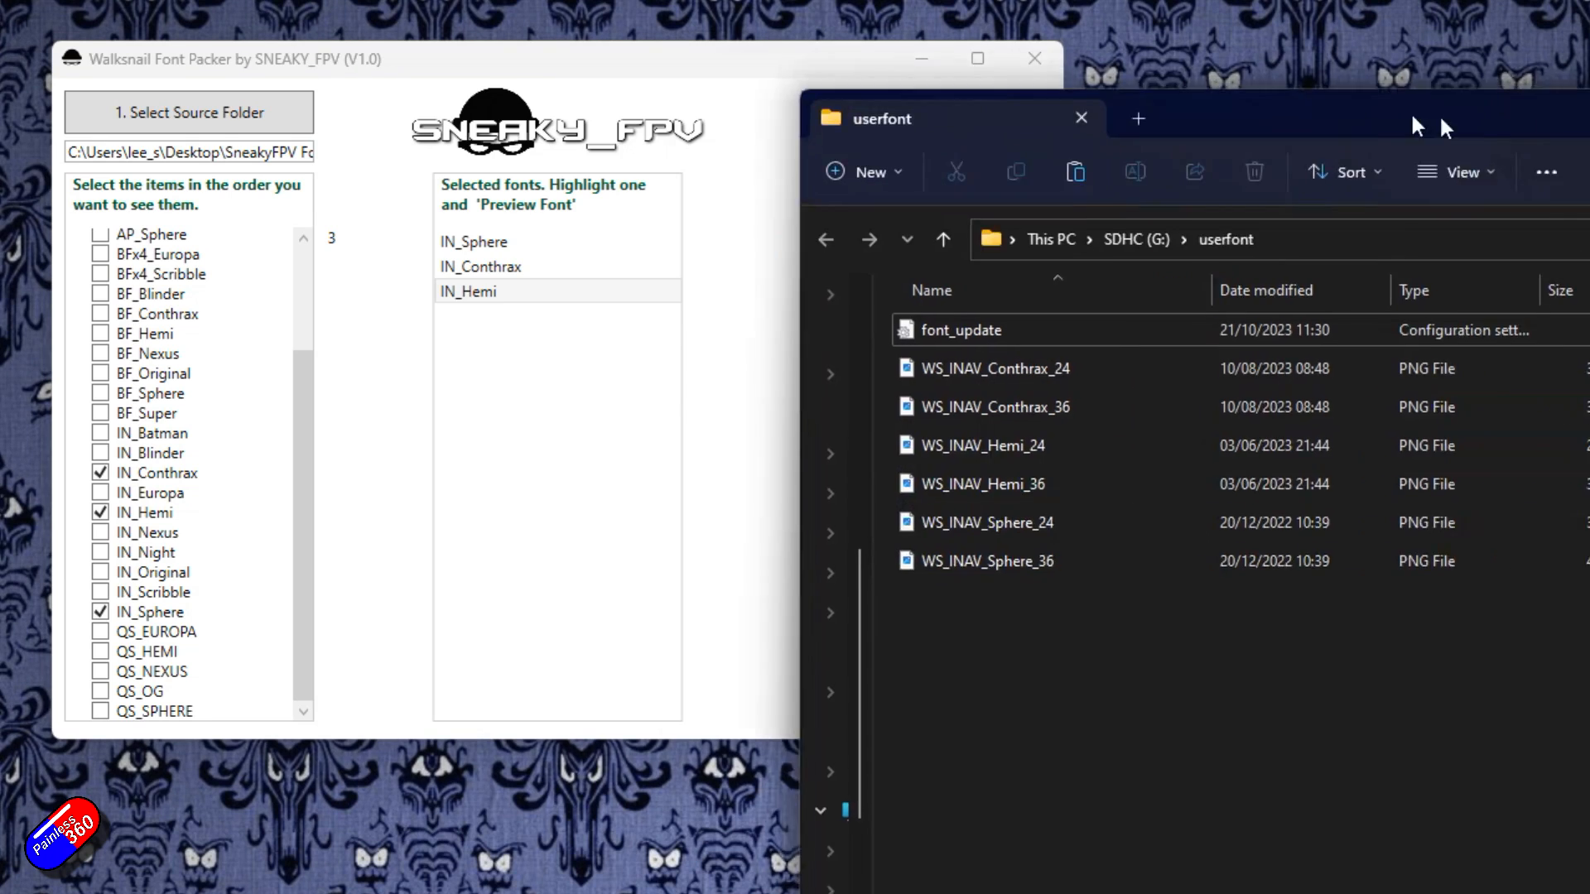
Browse the SDHC (G:) drive in File Explorer and open the userfont folder.
{"action": "left_click_drag", "start_coordinate": [1417, 126], "coordinate": [640, 22]}
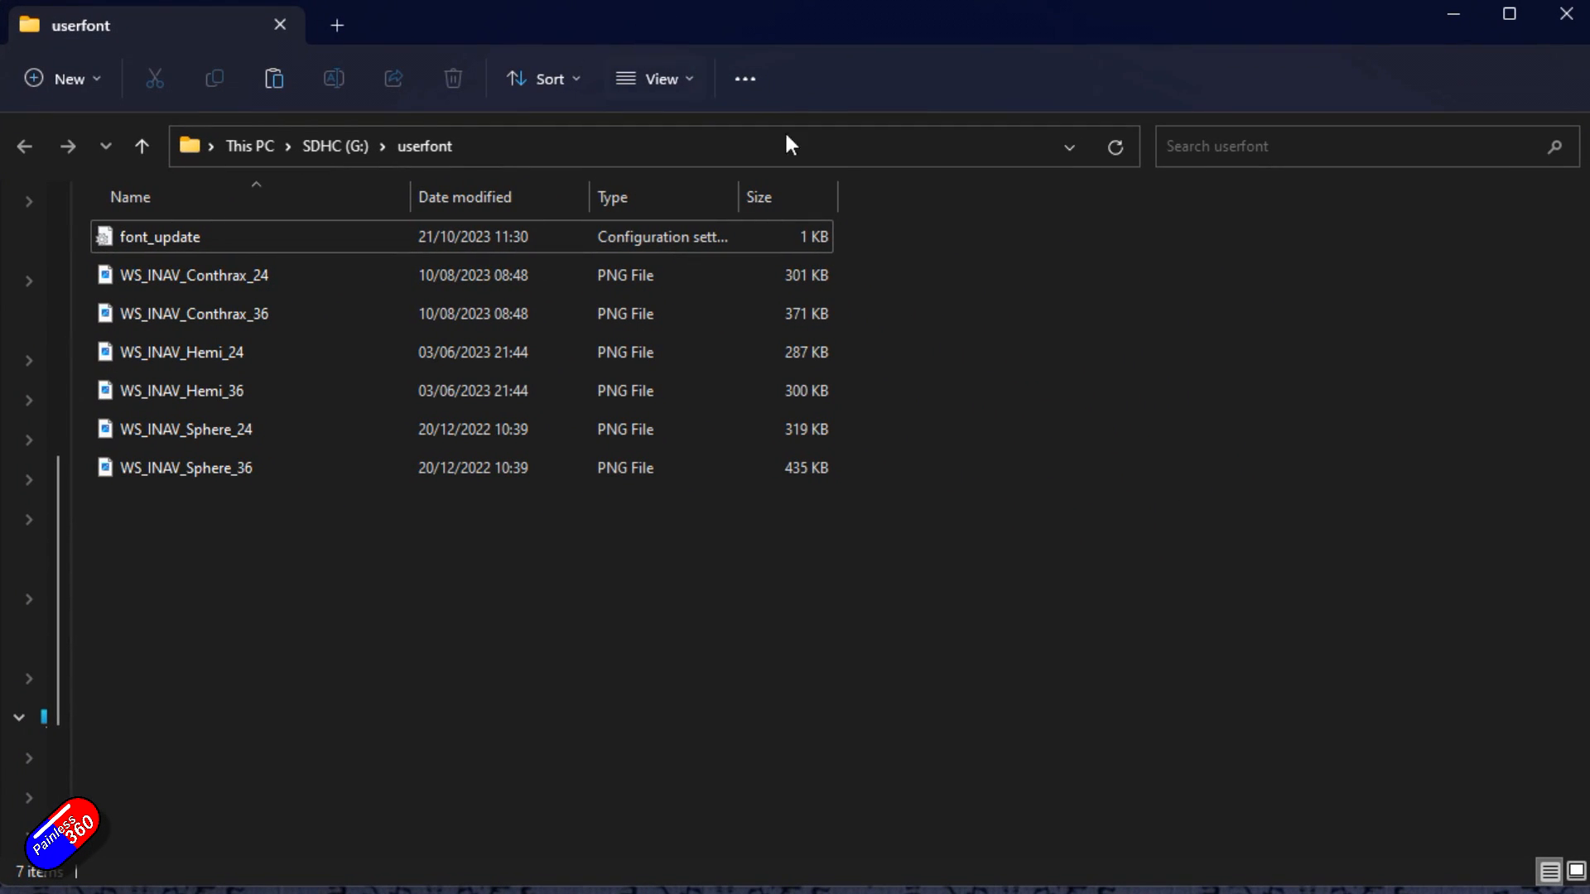
{"action": "left_click", "coordinate": [328, 147]}
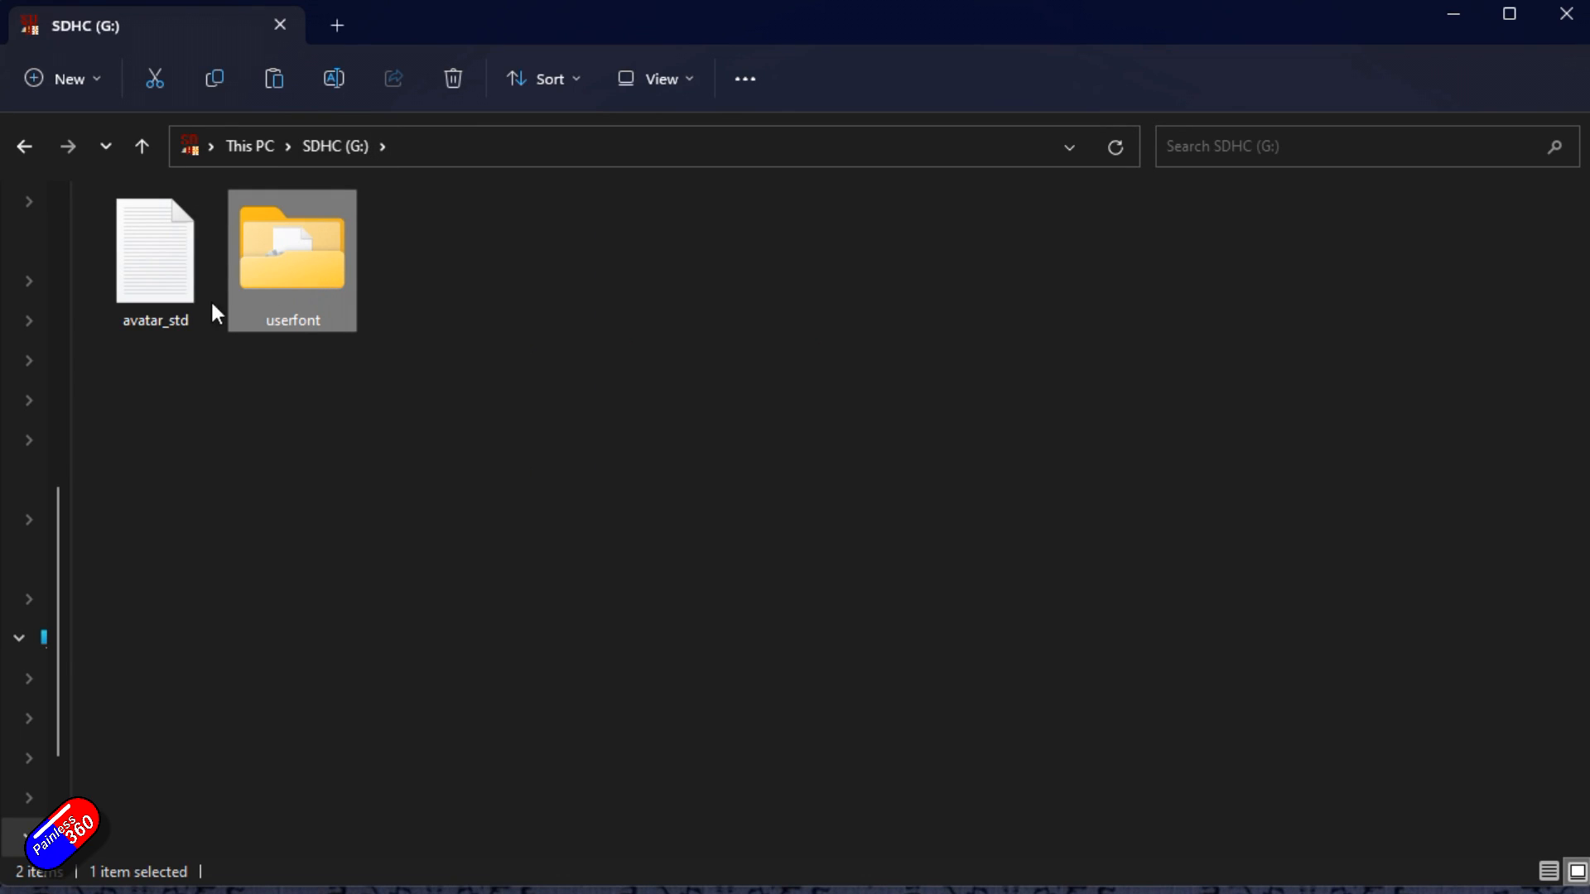
{"action": "mouse_move", "coordinate": [156, 292]}
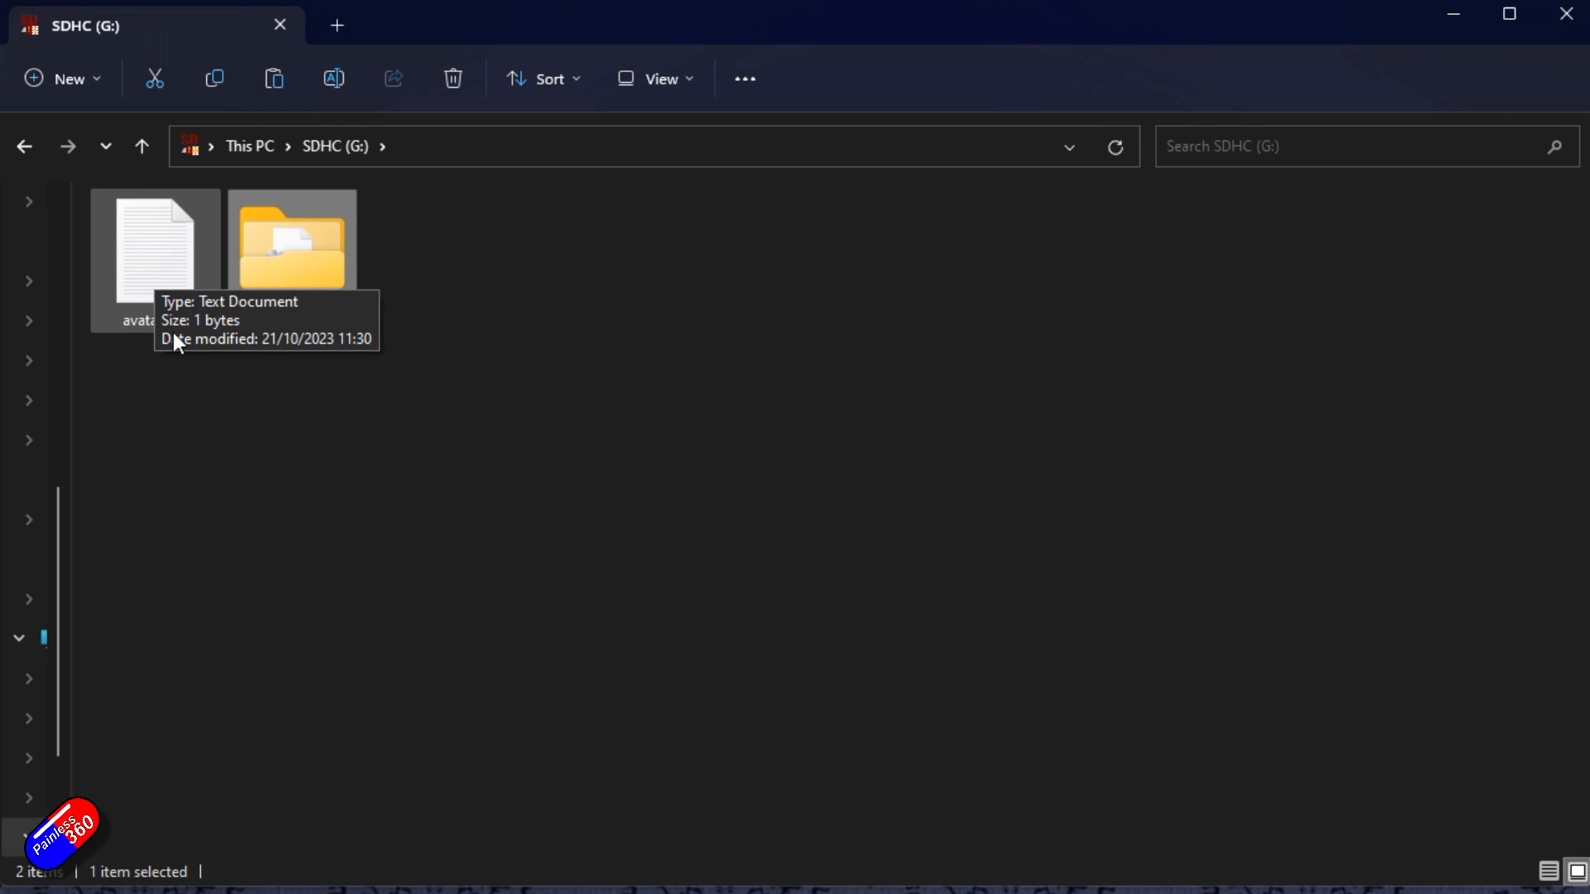
{"action": "double_click", "coordinate": [289, 276]}
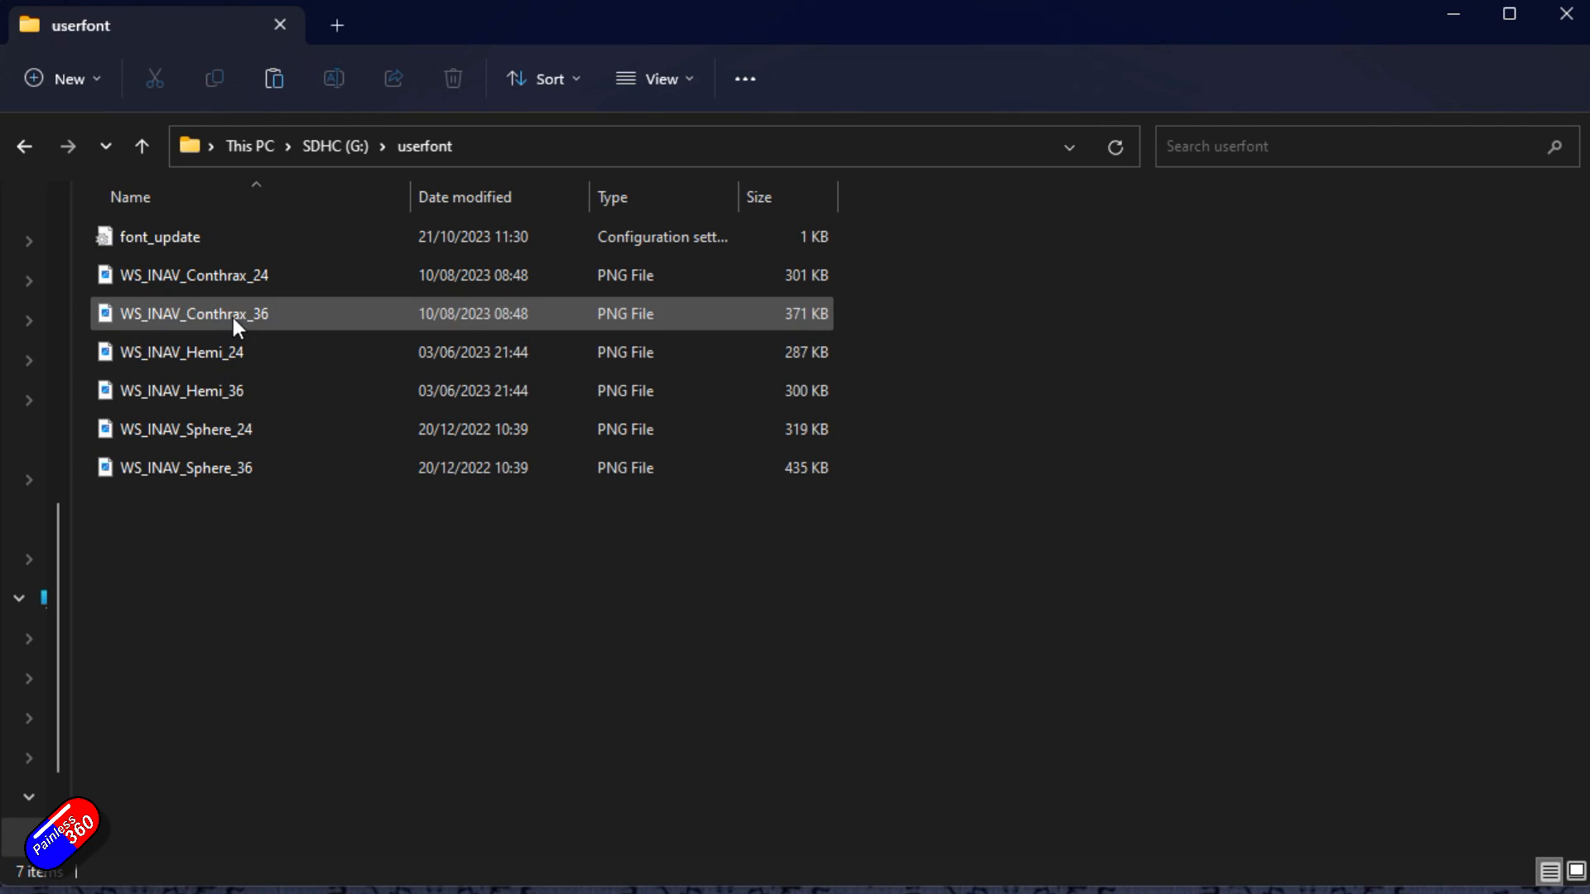
Open the font_update file to review the font configuration, then close it and File Explorer.
{"action": "left_click", "coordinate": [154, 233]}
{"action": "double_click", "coordinate": [154, 236]}
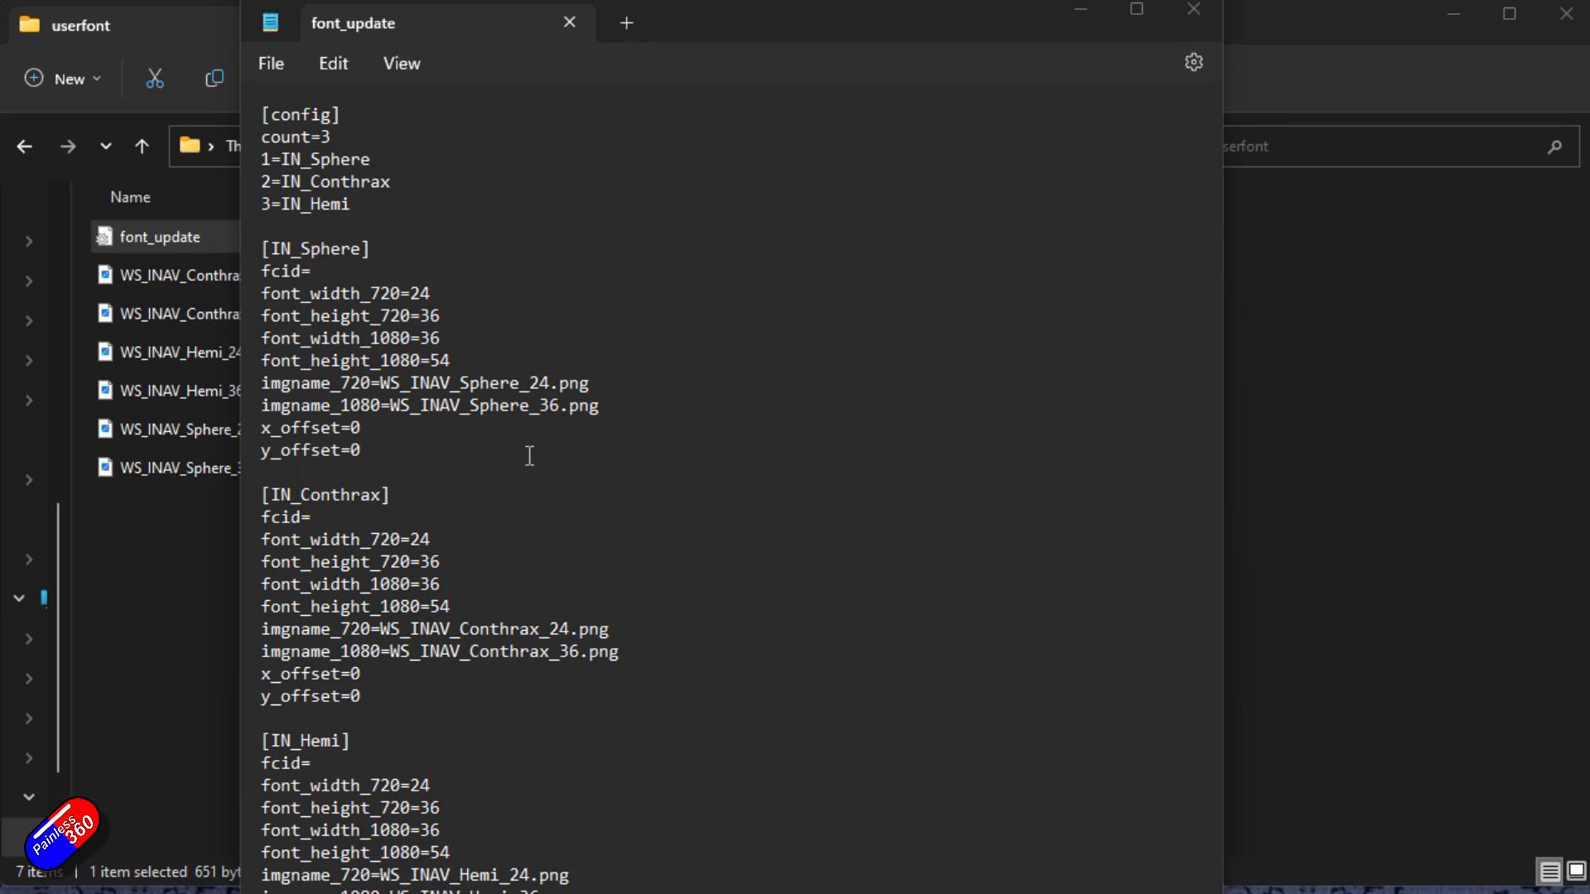
{"action": "left_click", "coordinate": [1194, 10]}
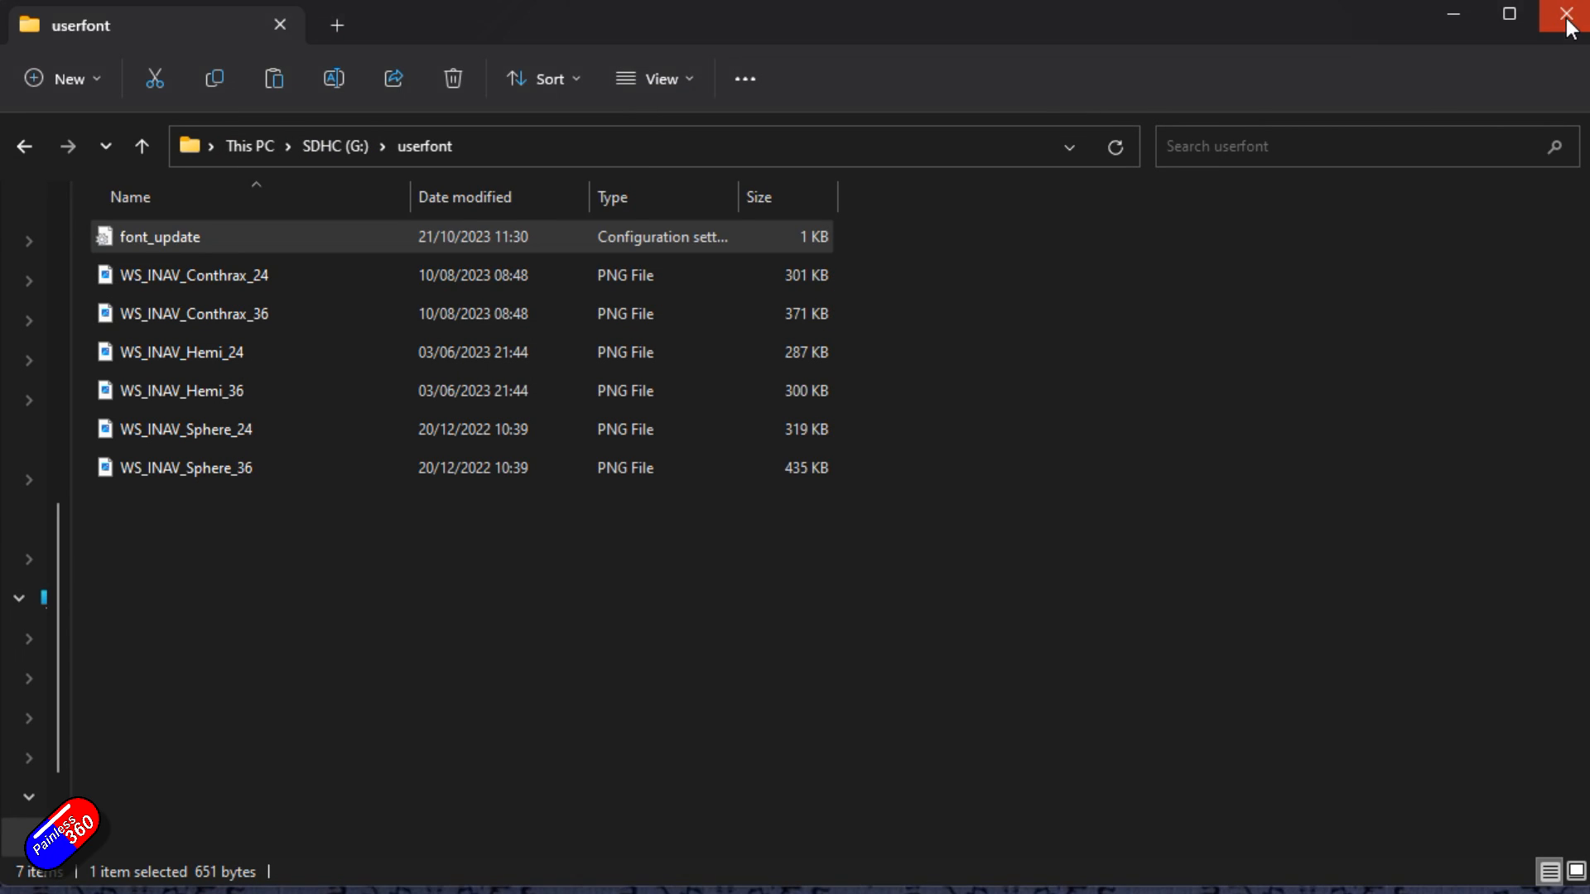
{"action": "left_click", "coordinate": [1562, 15]}
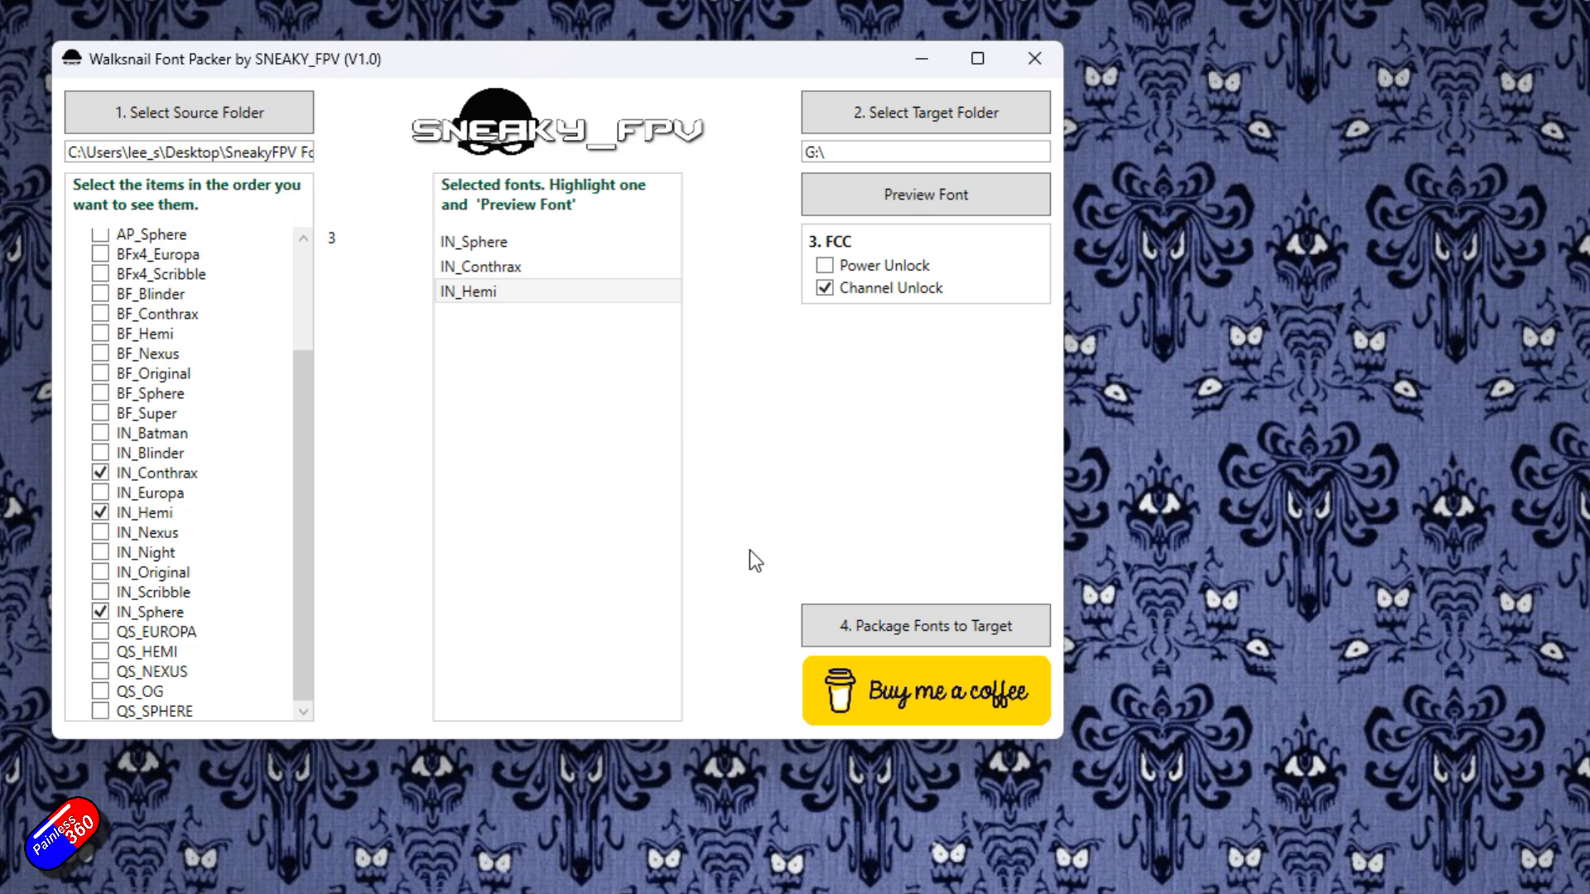